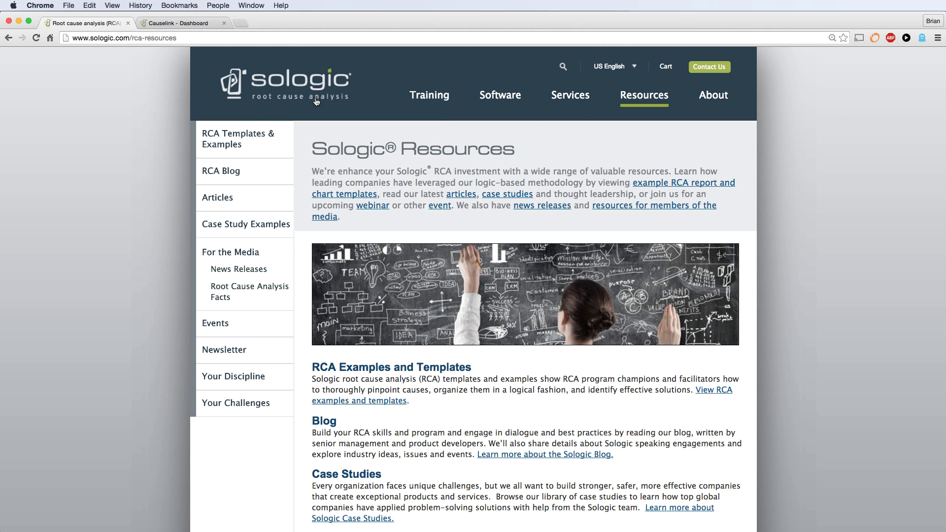
Step: Open the RCA templates and examples page from the Sologic resources section
left_click(245, 139)
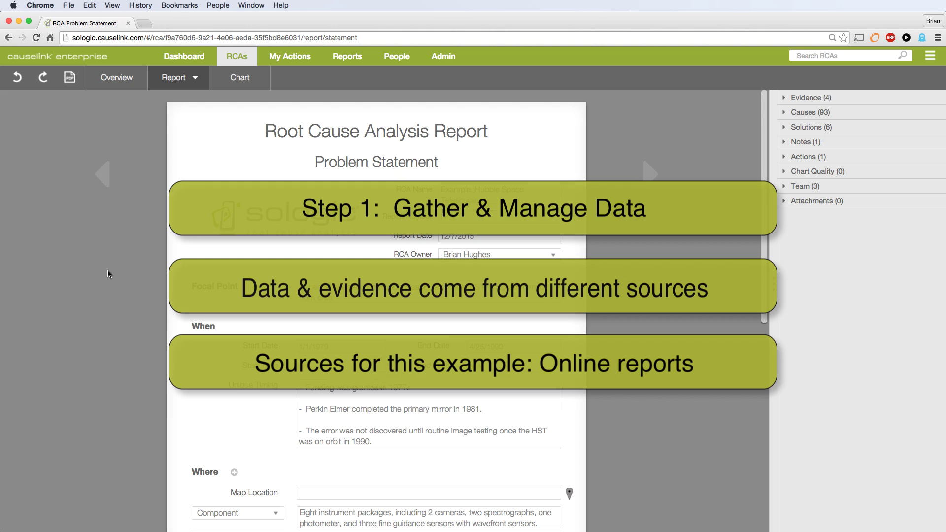
Step: Open the Evidence section of the Hubble Space Telescope report and look through its entries and the source PDF AllenReportHST.pdf
left_click(188, 80)
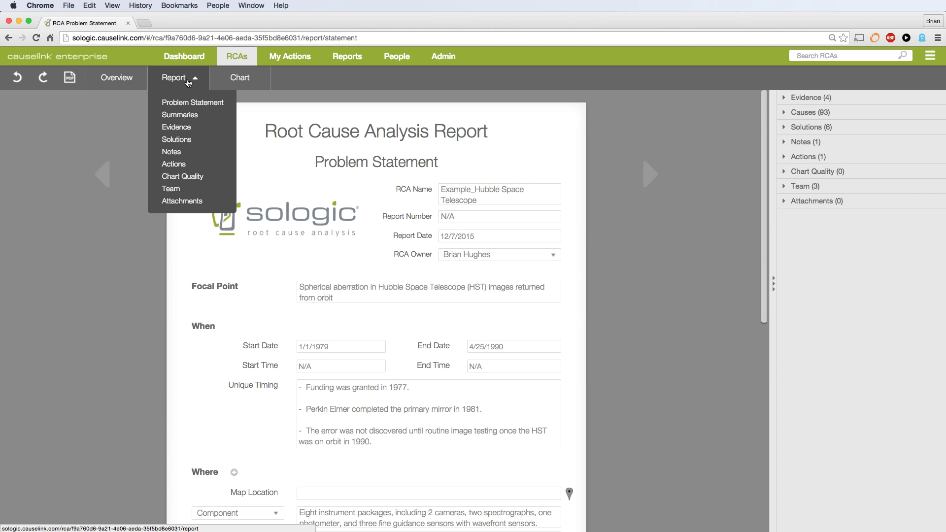
left_click(189, 133)
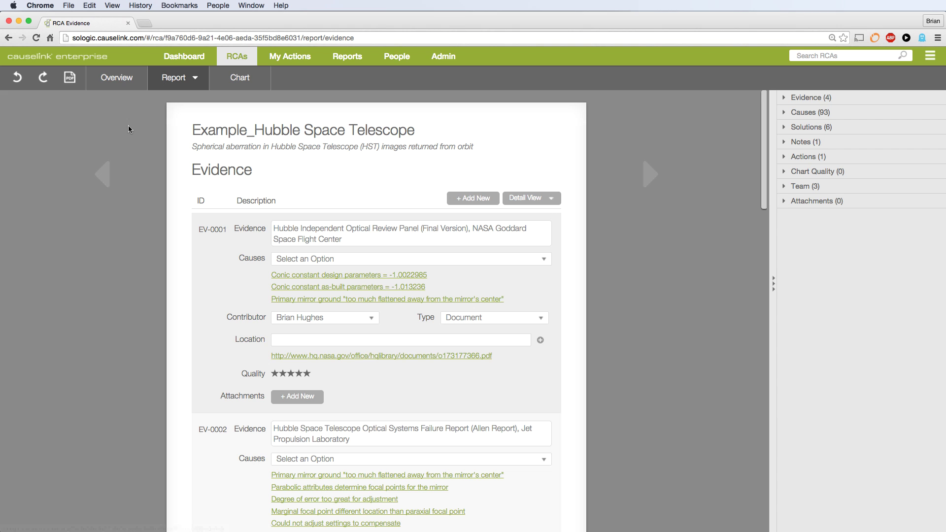
scroll(128, 130, "down", 5)
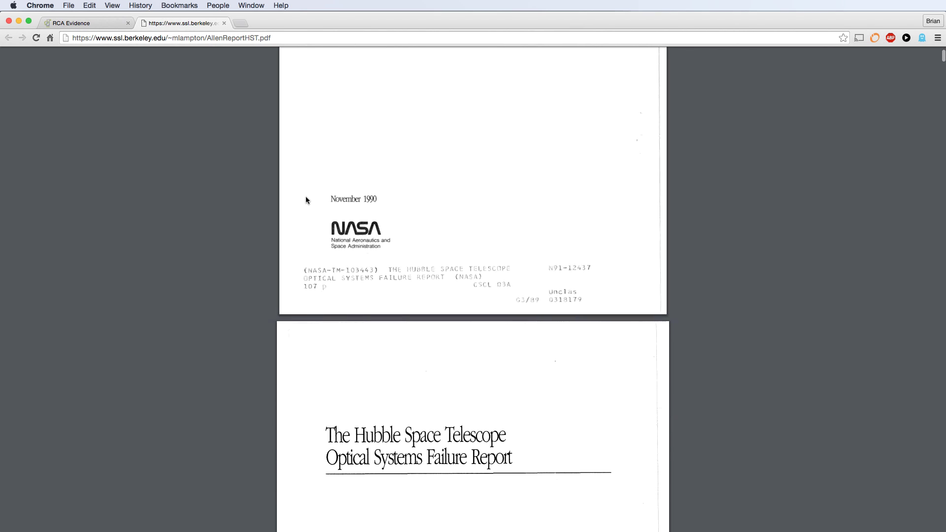
scroll(305, 200, "down", 5)
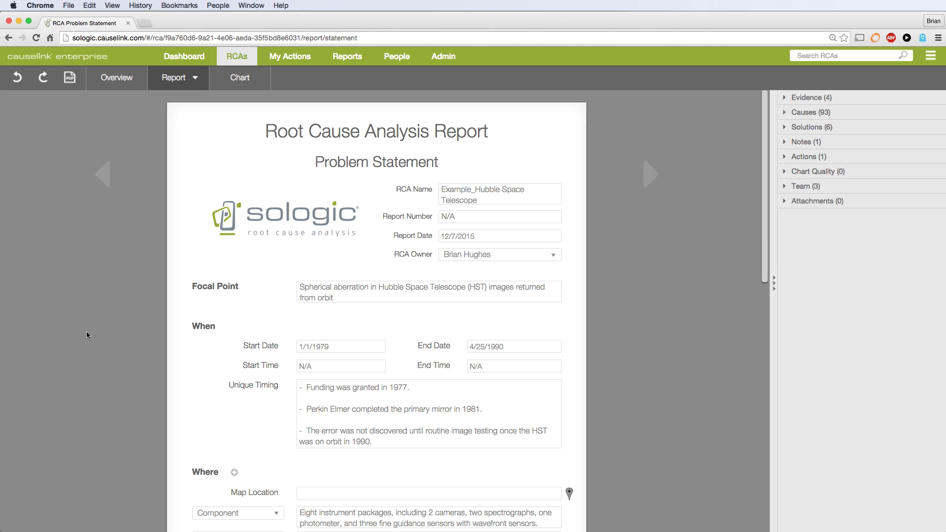
Step: Review the Hubble report's Problem Statement, covering focal point, when, where, actual impact and potential impact
scroll(87, 336, "down", 3)
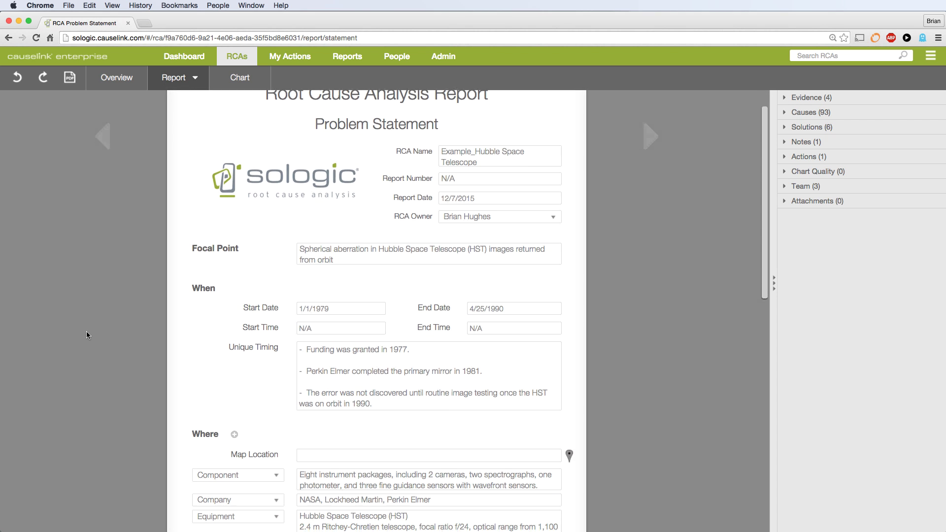
scroll(87, 335, "down", 4)
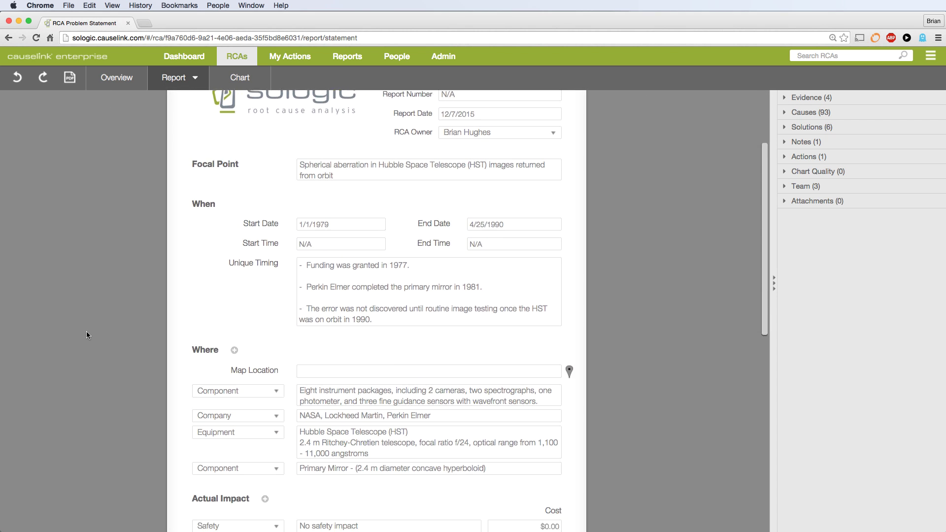
scroll(87, 335, "down", 4)
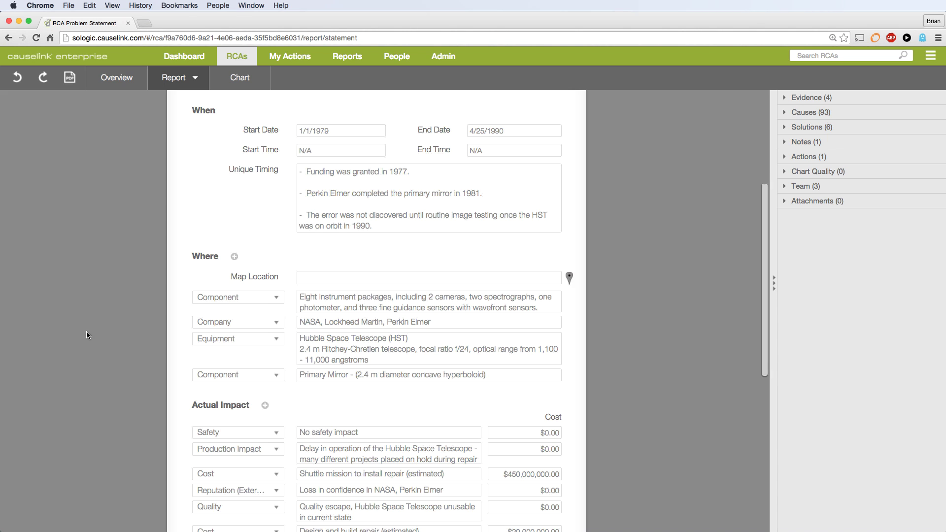
scroll(87, 332, "down", 7)
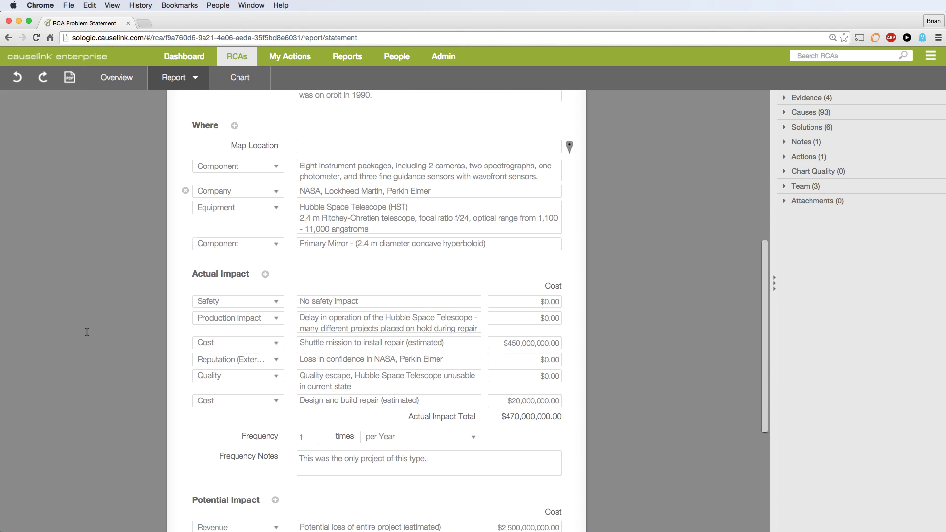
scroll(86, 332, "down", 5)
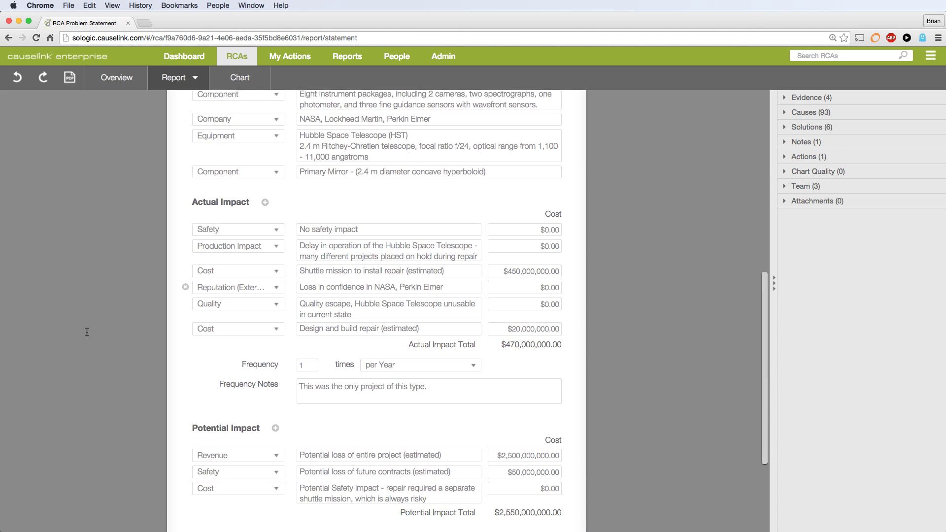
scroll(87, 333, "down", 1)
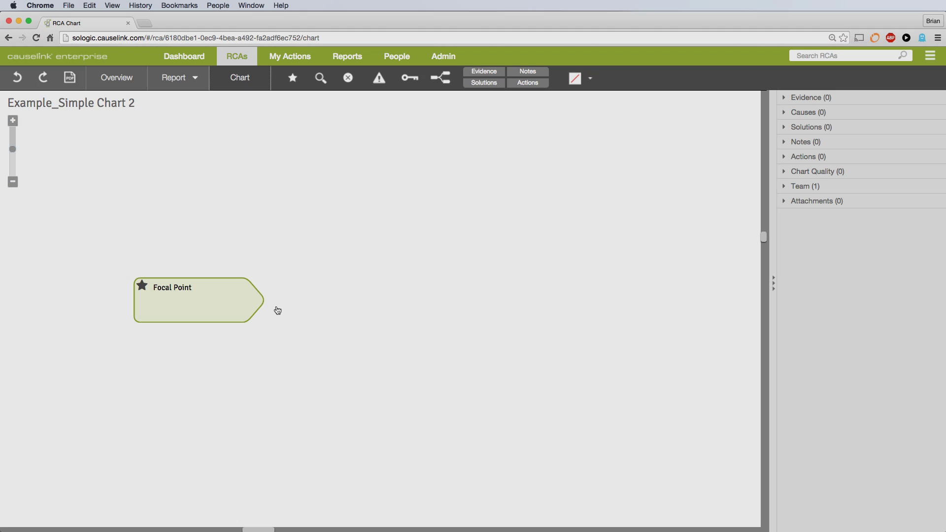
Step: Add three parallel causes to the Focal Point of the simple chart, named Cause 1, Cause 2 and Cause 3
left_click(270, 306)
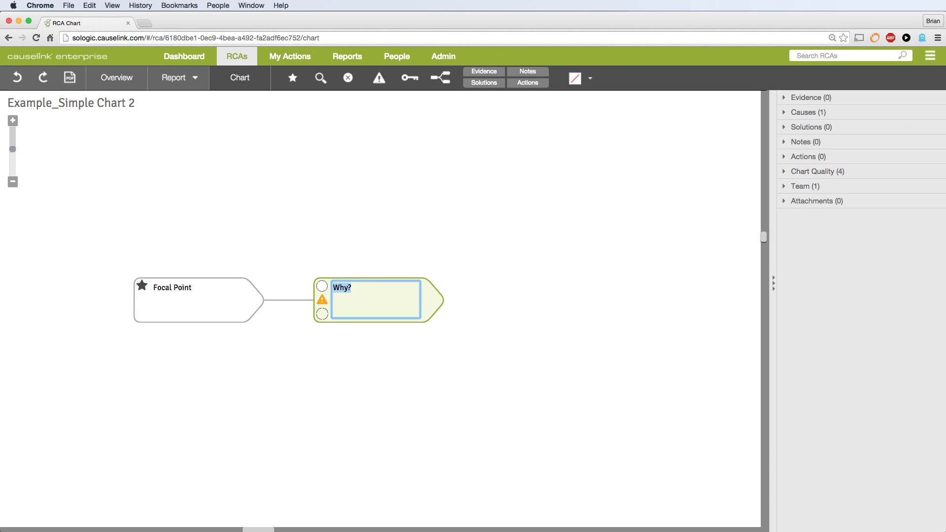
type("Cause 1")
key("Return")
key("Return")
type("Cau")
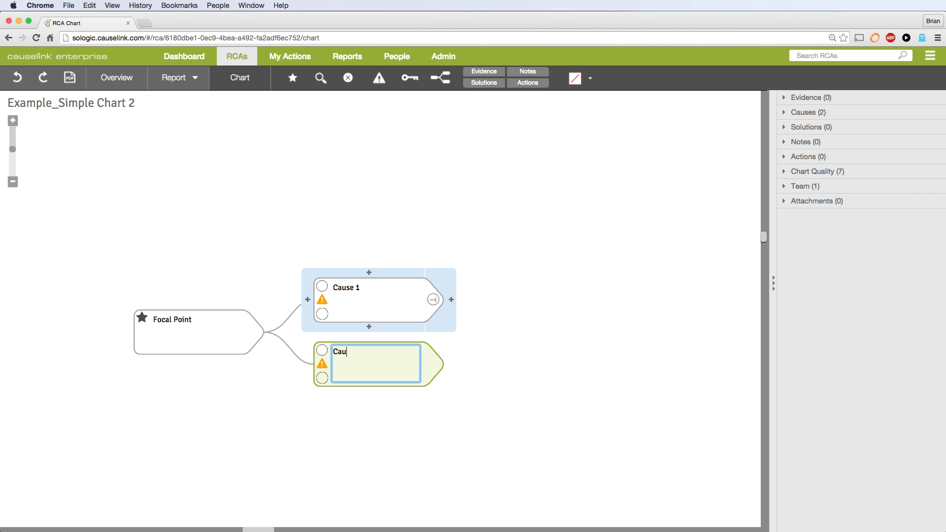
type("se 2")
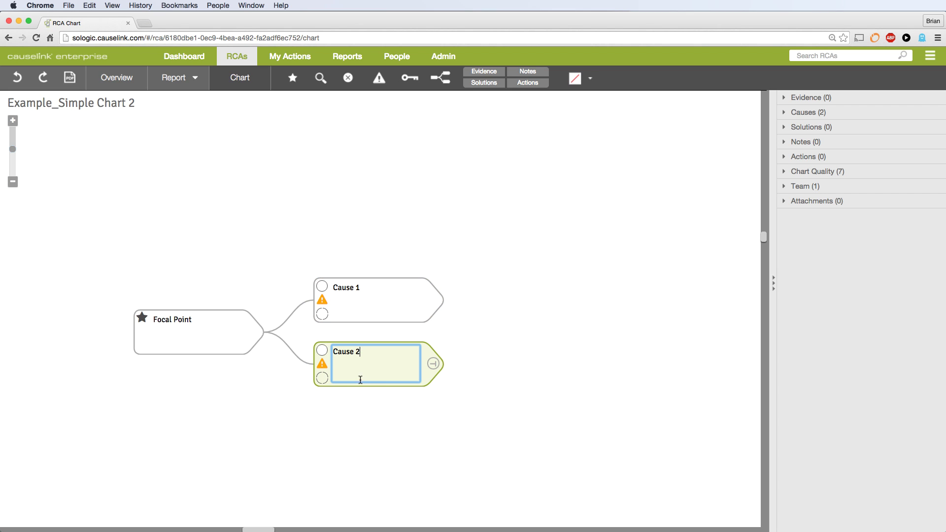
key("Return")
key("Return")
type("Caus")
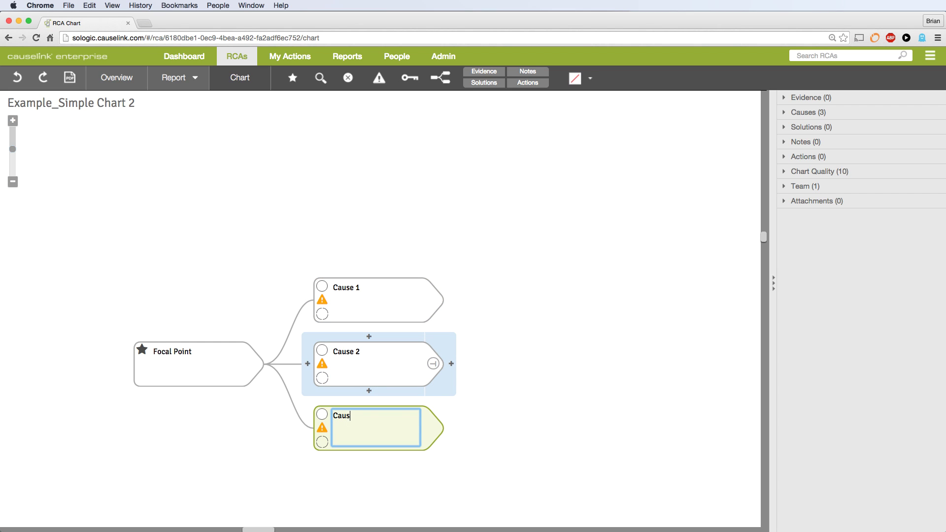
type("e 3")
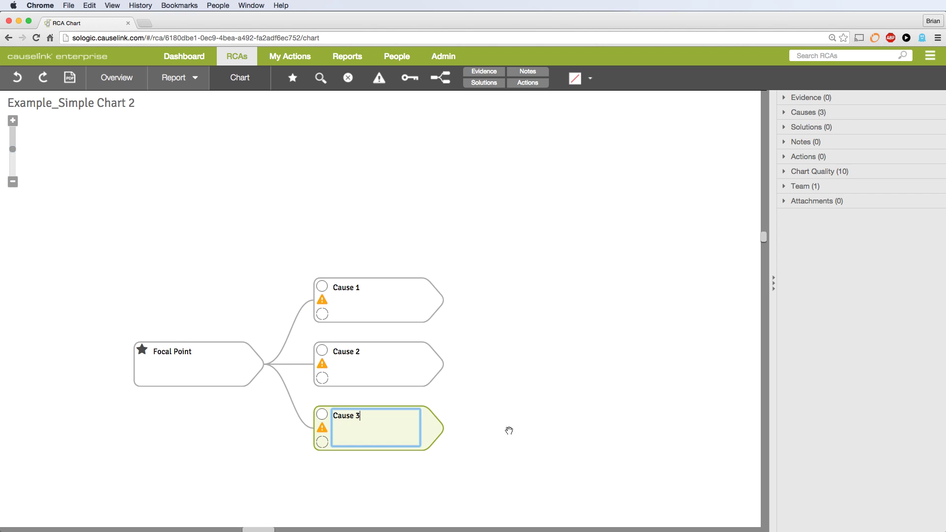
Step: Add two parallel causes behind Cause 1, named Cause 4 and Cause 5
left_click_drag(509, 431, 469, 328)
mouse_move(414, 216)
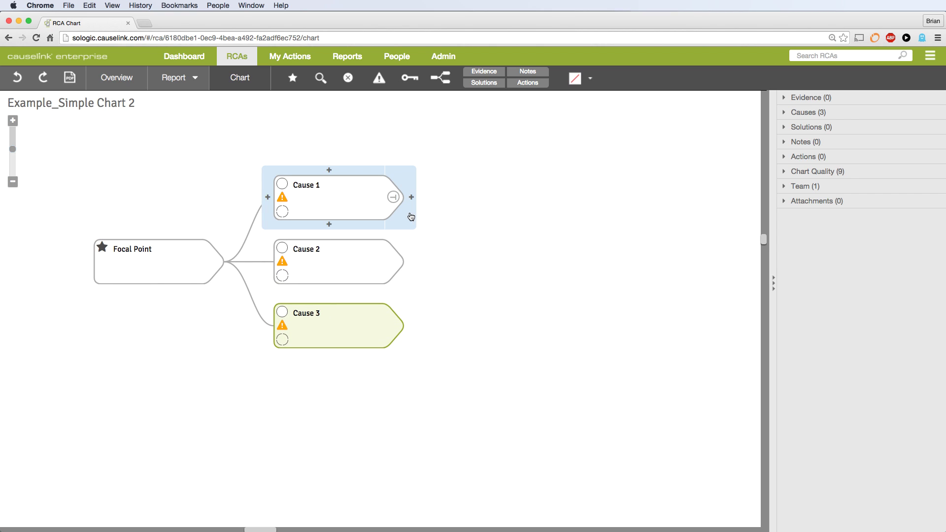
left_click(411, 197)
type("Cause ")
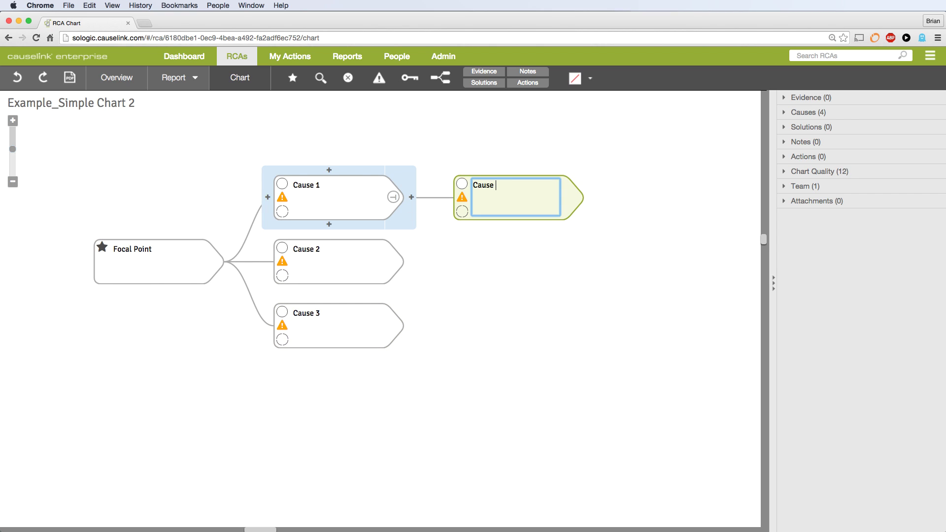
type("4")
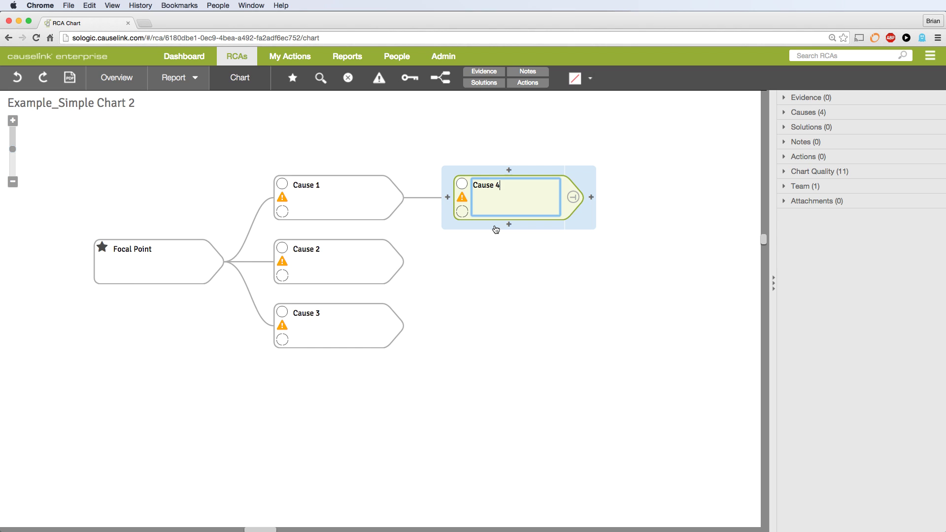
left_click(496, 228)
type("Cause 5")
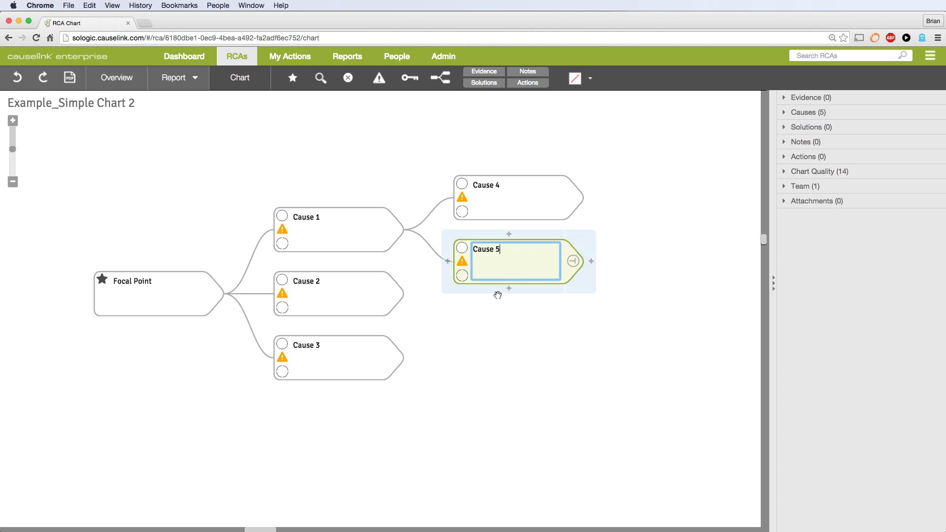
Step: Add a cause named Cause 6 behind Cause 2
left_click(410, 309)
type("Cau")
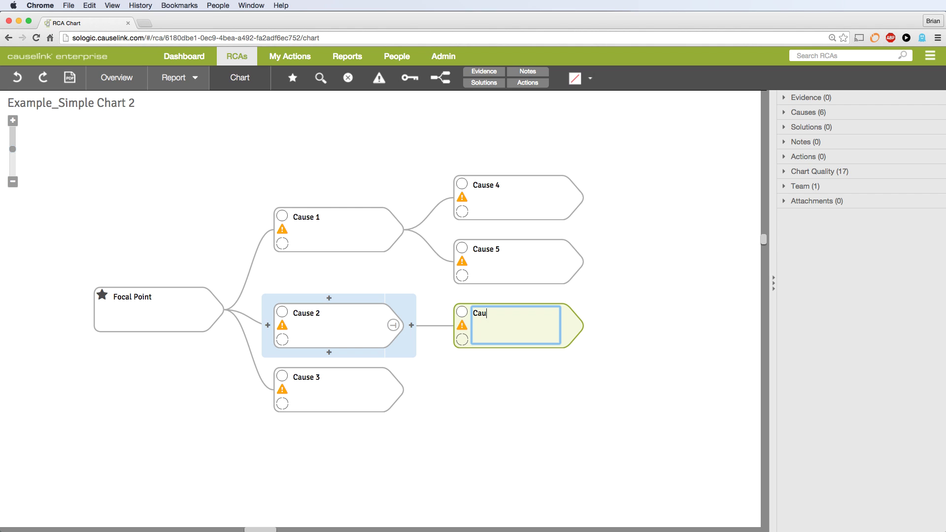
type("se 6")
key("Return")
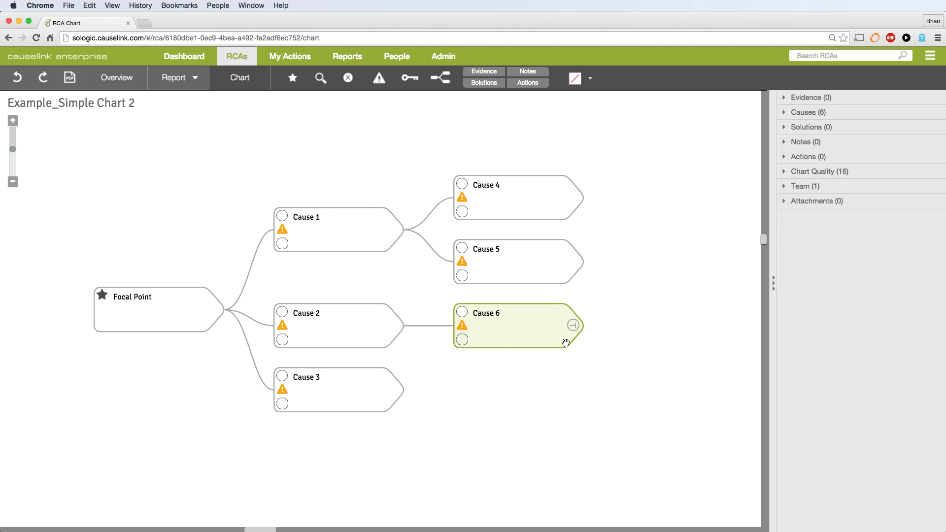
Step: Move Cause 6 first to the branch of Cause 5 and finally to the branch of Cause 3
left_click_drag(572, 341, 716, 296)
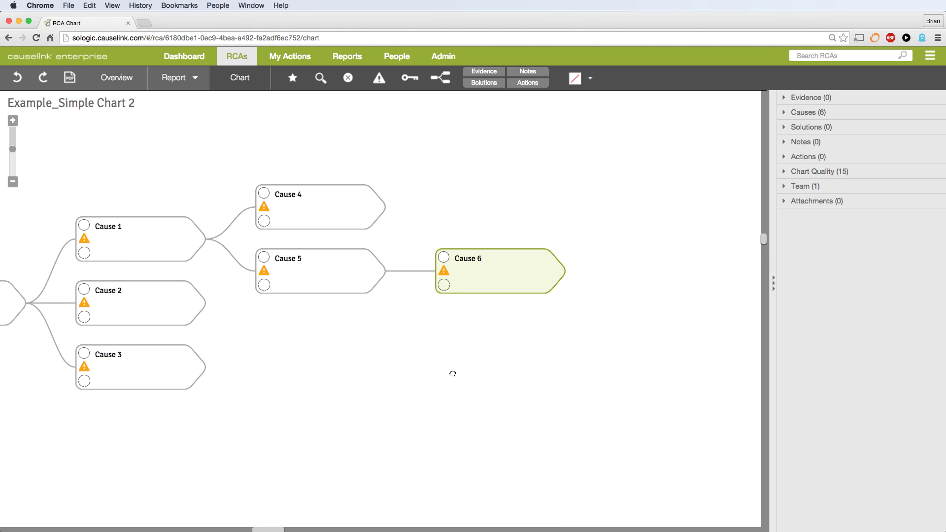
left_click_drag(550, 290, 393, 375)
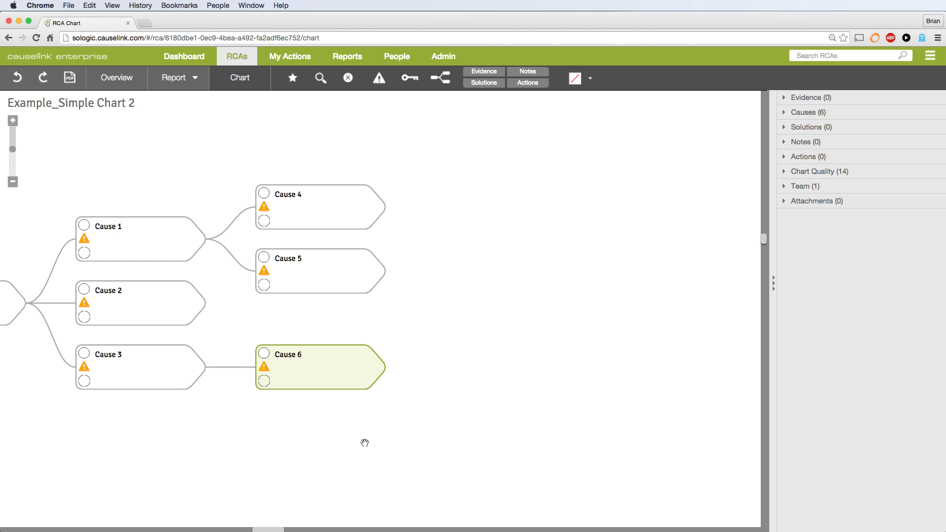
left_click_drag(364, 444, 464, 446)
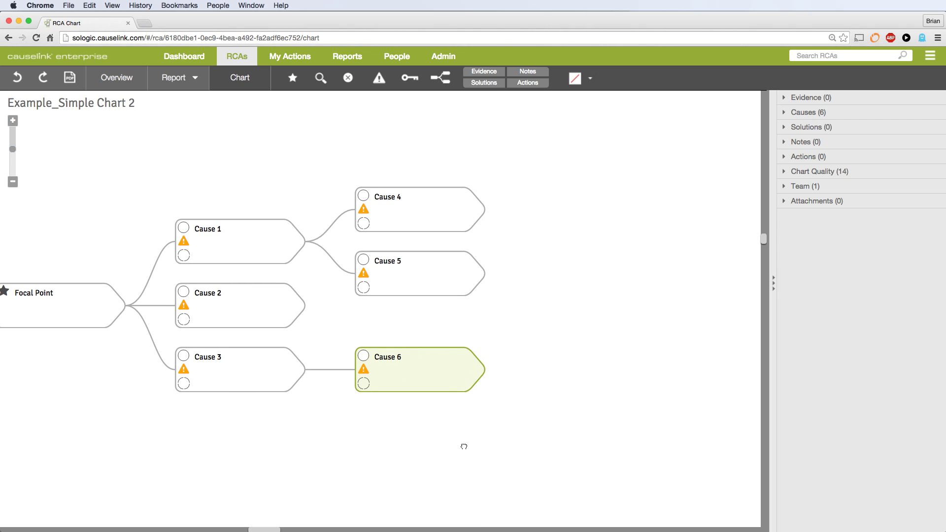
left_click(317, 323)
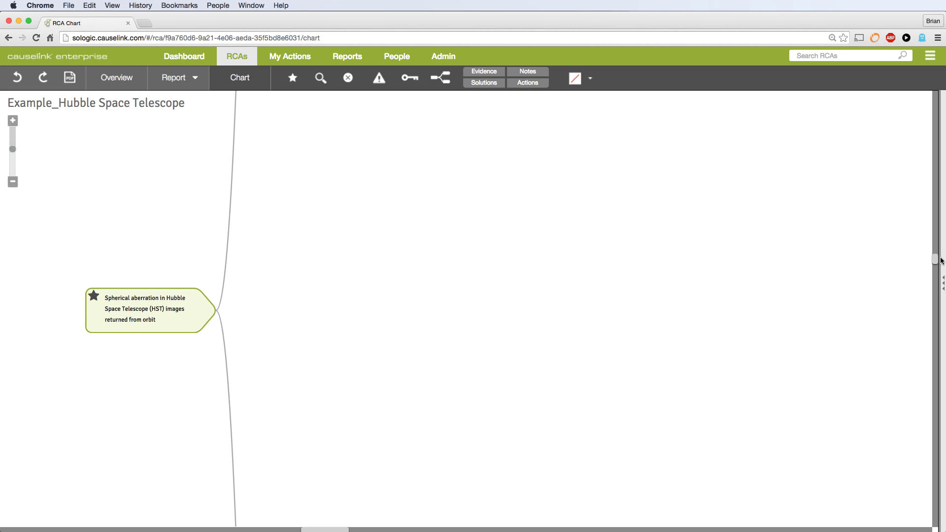
Step: Examine the Hubble chart from the focal point outward, highlighting the causes "Images experienced spherical aberration (blurry)" and "Marginal focal point different location than paraxial focal point"
left_click_drag(935, 258, 932, 244)
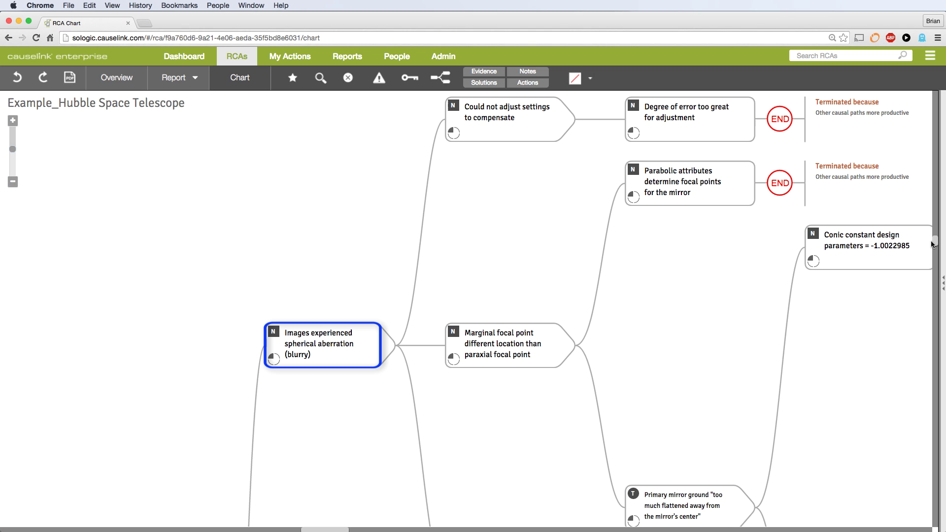
left_click_drag(933, 244, 938, 280)
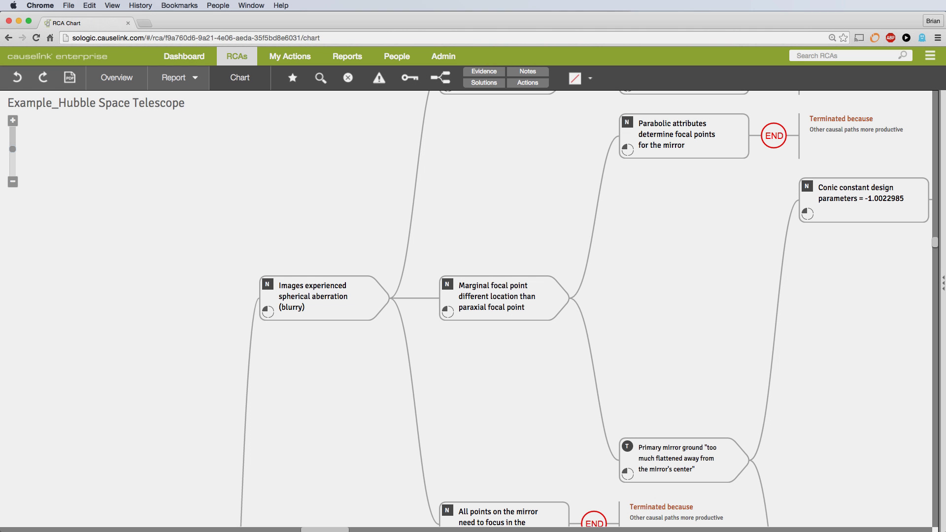
left_click(317, 297)
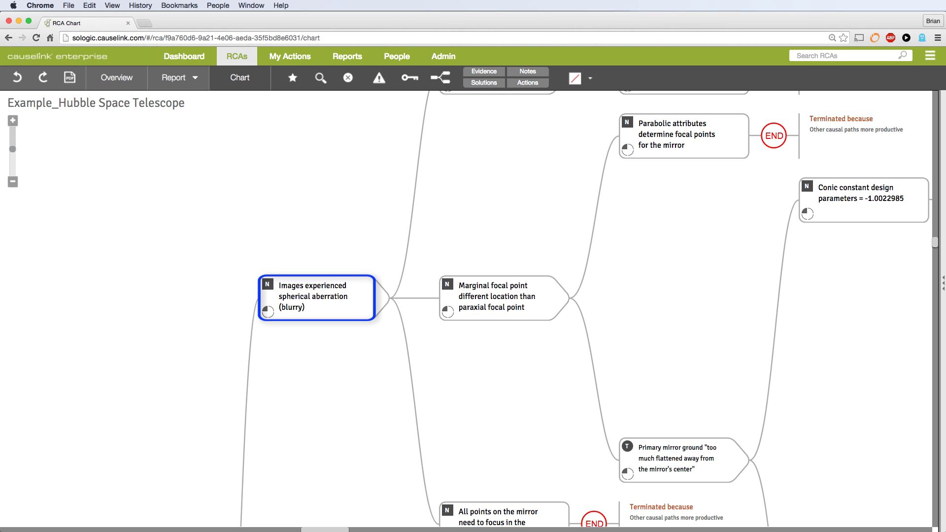
left_click(497, 298, "shift")
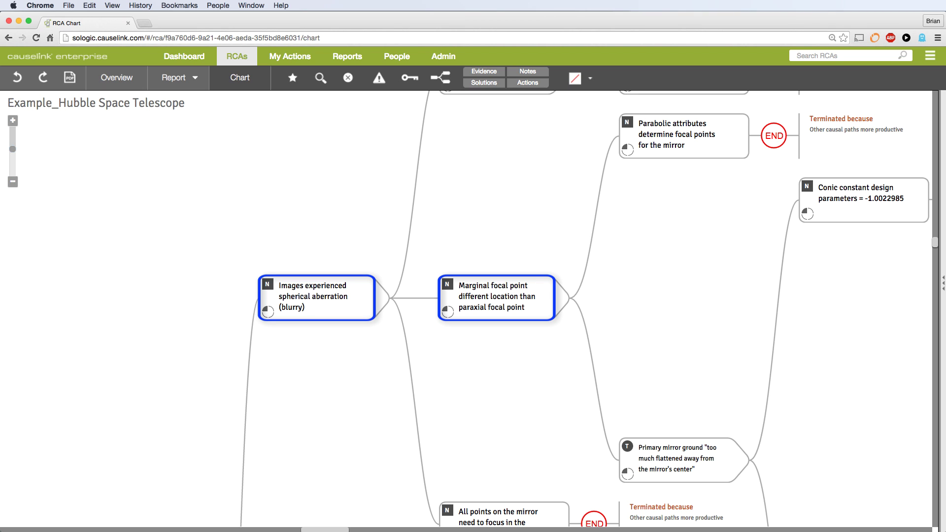
left_click(497, 298)
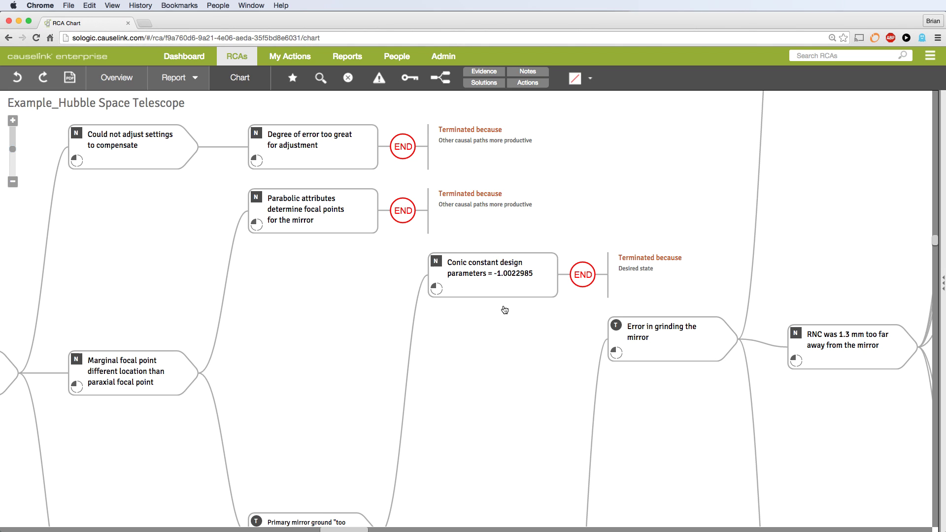
Step: Examine the Hubble chart's conic constant causes and the branches behind the mirror grinding error and RNC measurements
mouse_move(505, 310)
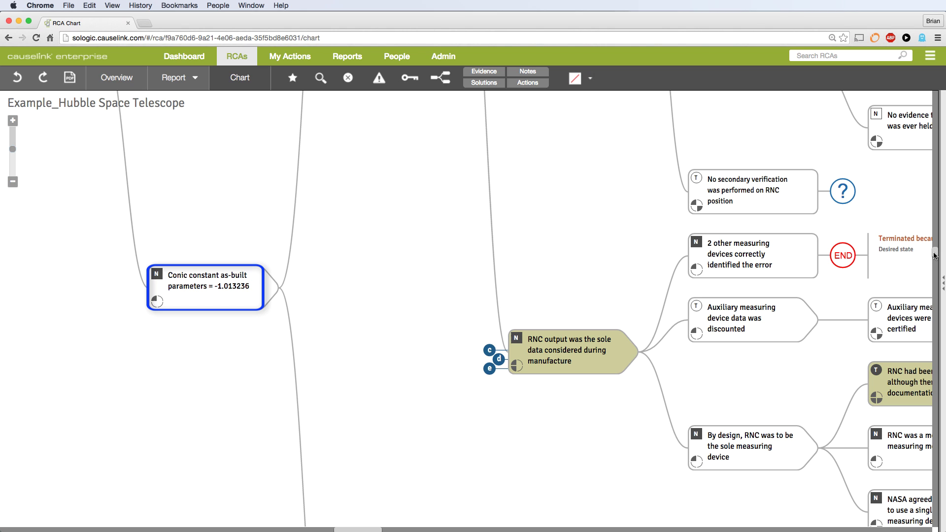
left_click_drag(935, 255, 936, 243)
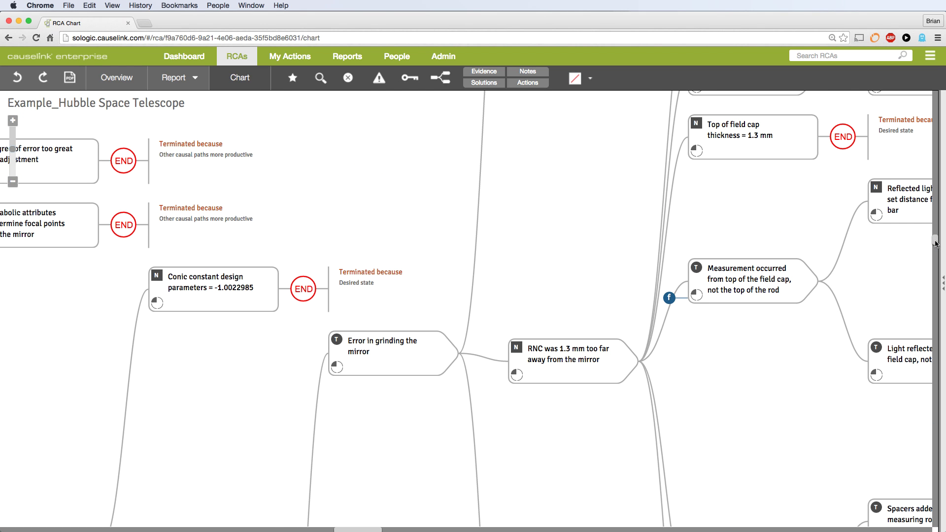
left_click_drag(936, 243, 940, 268)
left_click_drag(642, 437, 391, 440)
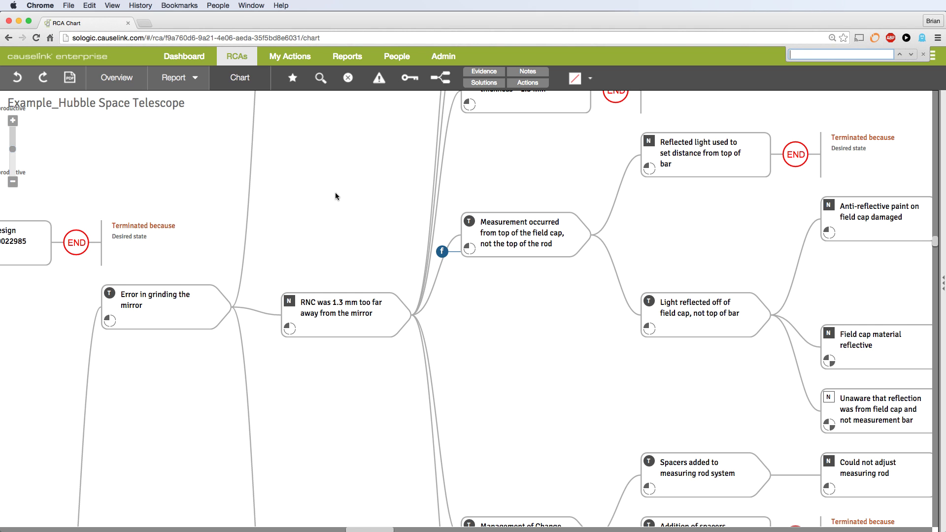
scroll(335, 196, "up", 10)
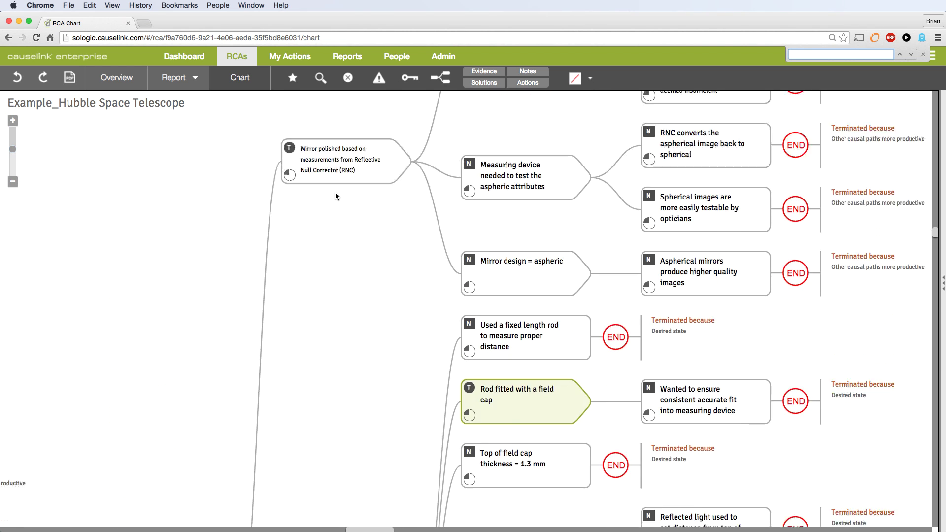
Step: Examine the Hubble chart's causes behind "Mirror polished based on measurements from Reflective Null Corrector (RNC)" and the field cap measurement branches
scroll(336, 196, "up", 5)
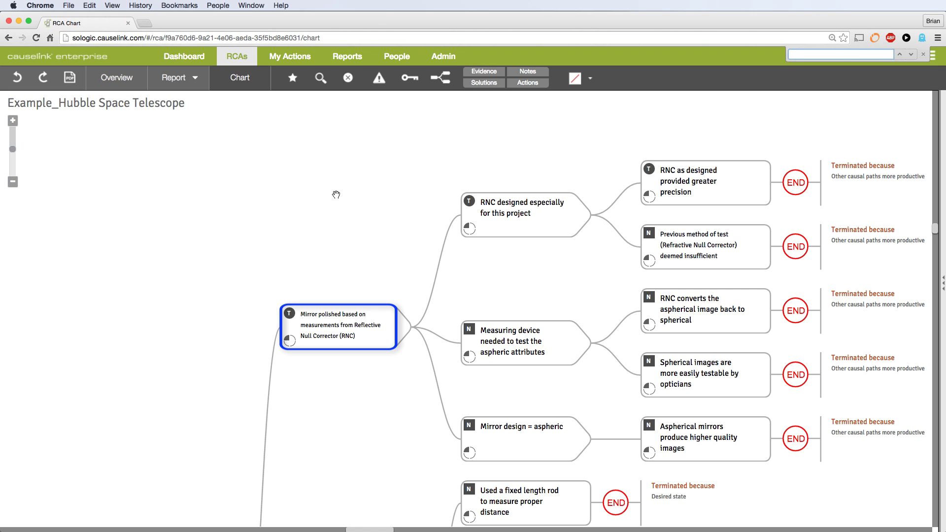
key("Right")
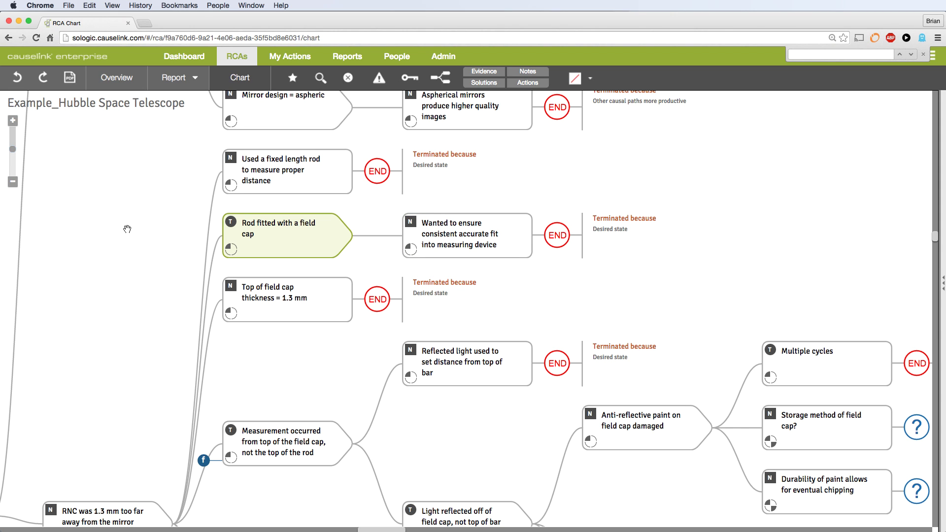
scroll(127, 229, "down", 3)
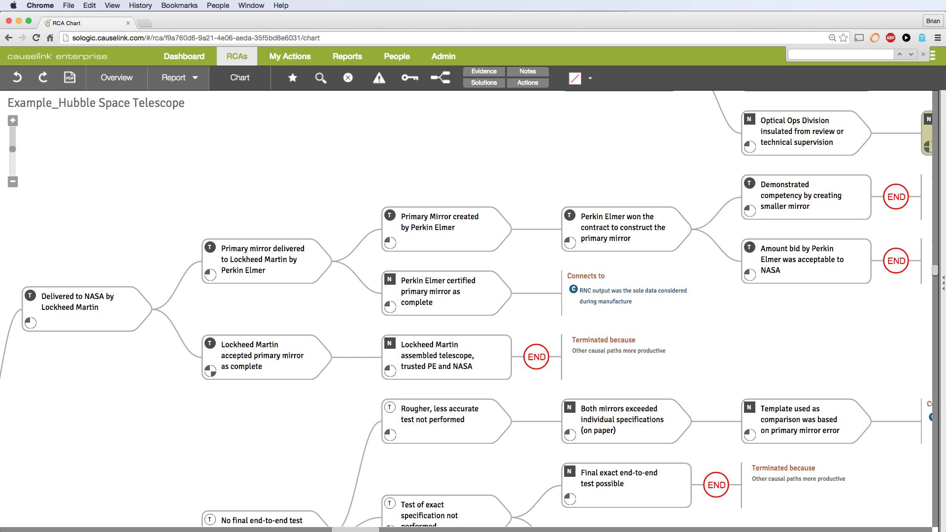
Step: Examine the delivery and end-to-end test branches, highlighting "Delivered to NASA by Lockheed Martin", "Perkin Elmer certified primary mirror as complete" and its connection
left_click(79, 308)
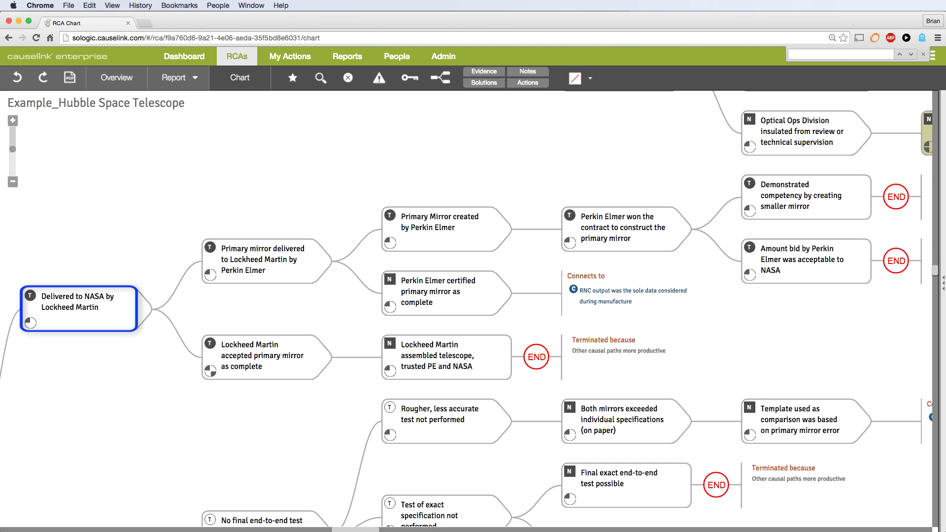
left_click(439, 291)
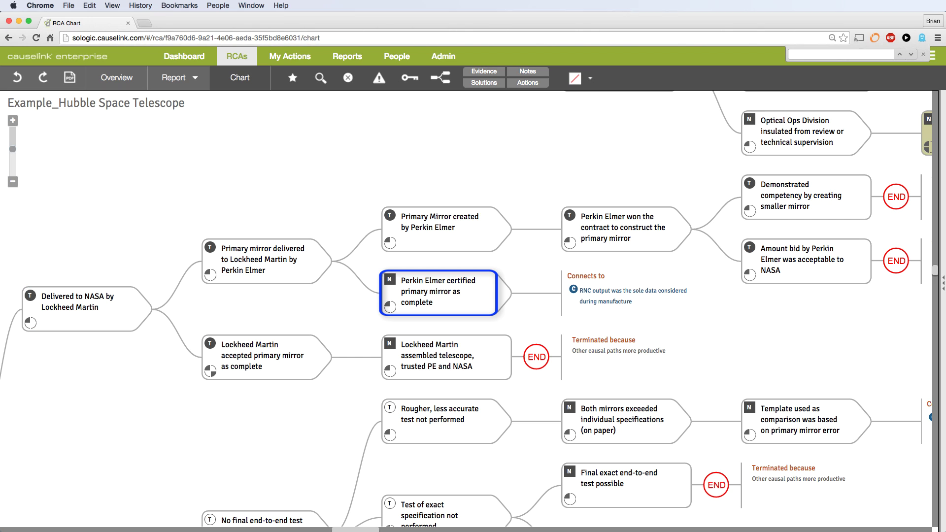
left_click(446, 356, "shift")
left_click(627, 294)
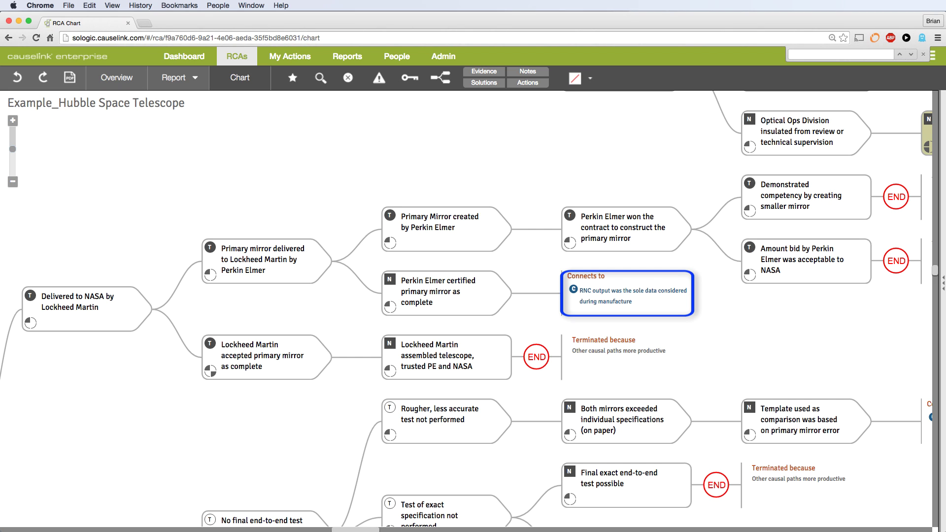
key("Escape")
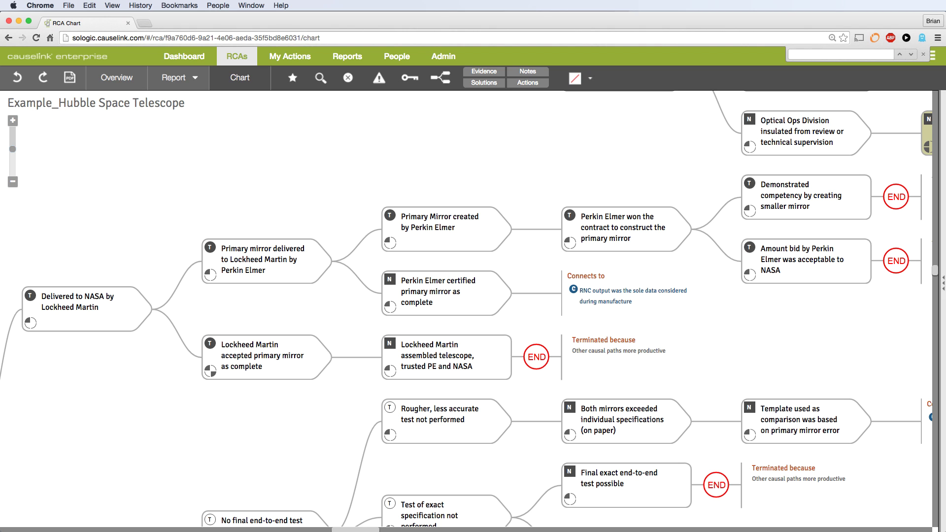
scroll(95, 503, "down", 3)
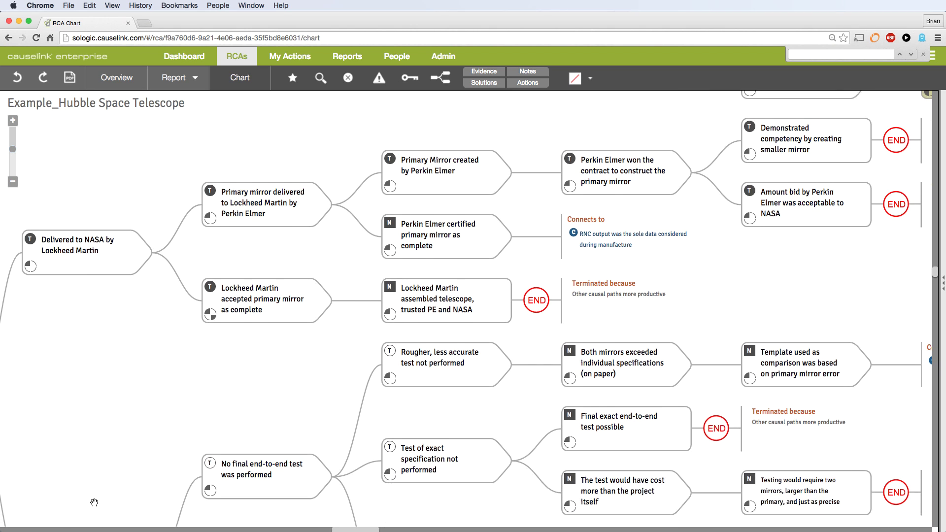
scroll(94, 503, "down", 10)
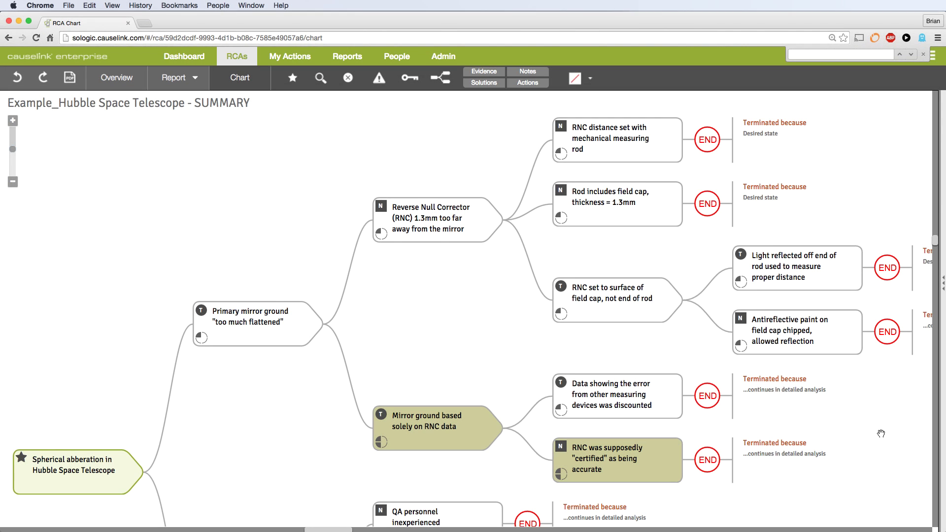
Step: Examine the "Example_Hubble Space Telescope - SUMMARY" chart from the mirror grinding causes through the causes behind "QA missed the error"
scroll(881, 433, "down", 2)
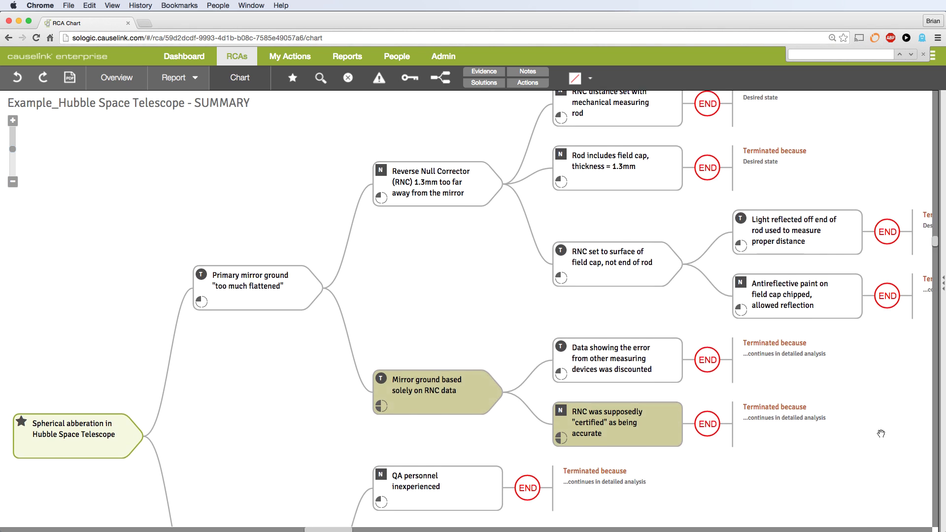
scroll(881, 434, "down", 3)
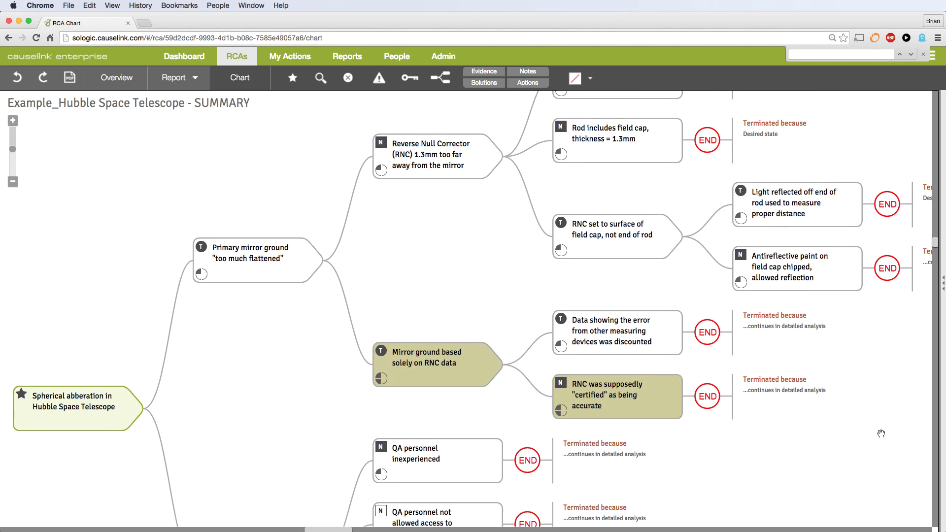
scroll(881, 433, "down", 1)
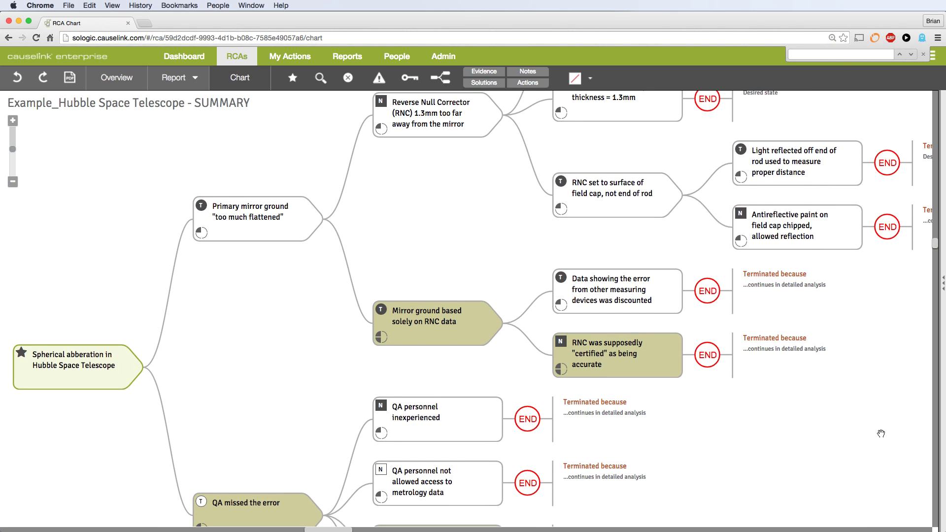
scroll(881, 434, "down", 3)
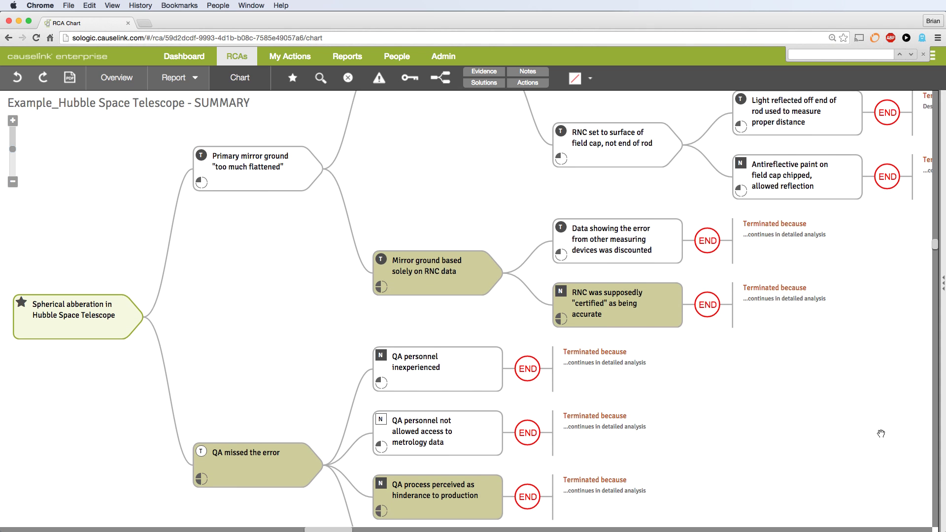
scroll(881, 434, "down", 1)
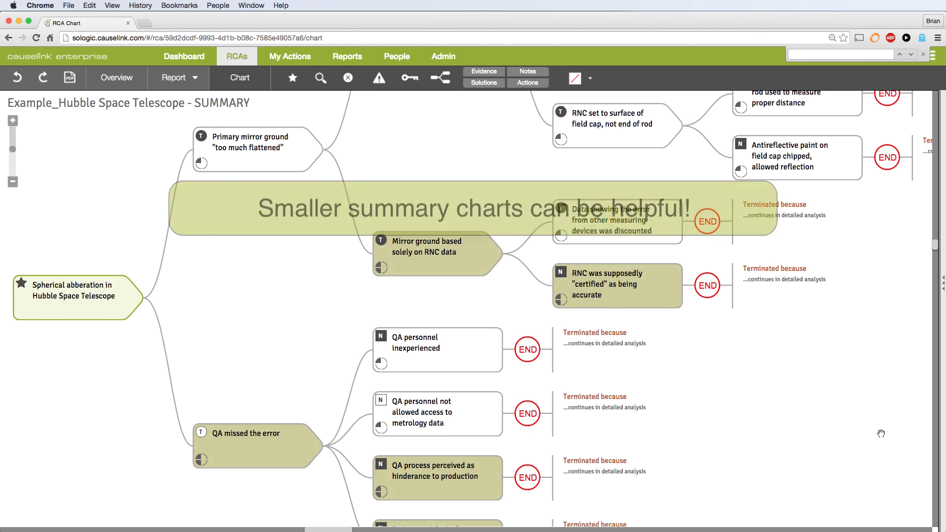
scroll(881, 434, "down", 4)
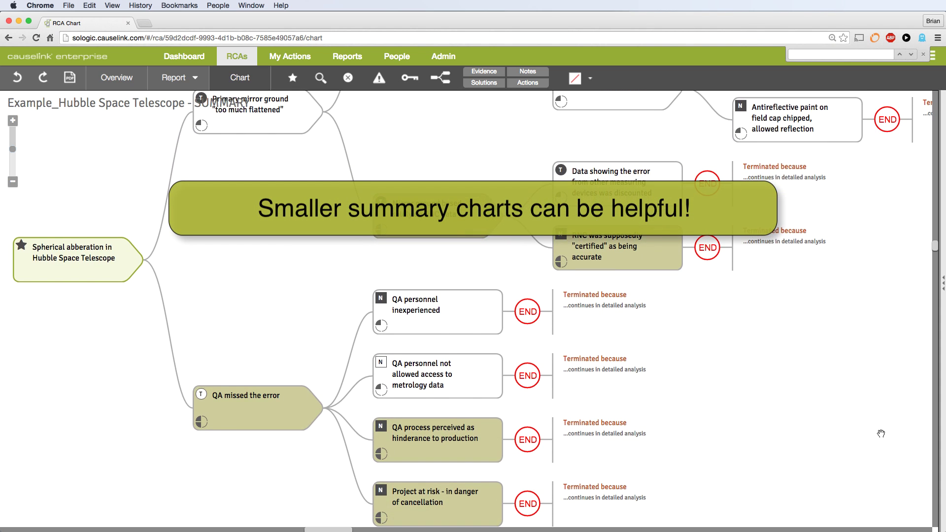
scroll(881, 433, "down", 3)
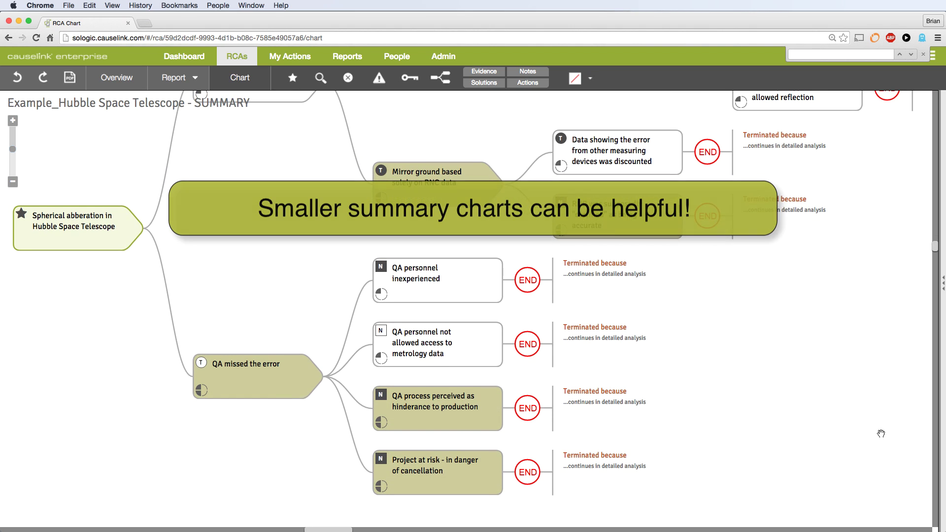
scroll(881, 434, "down", 1)
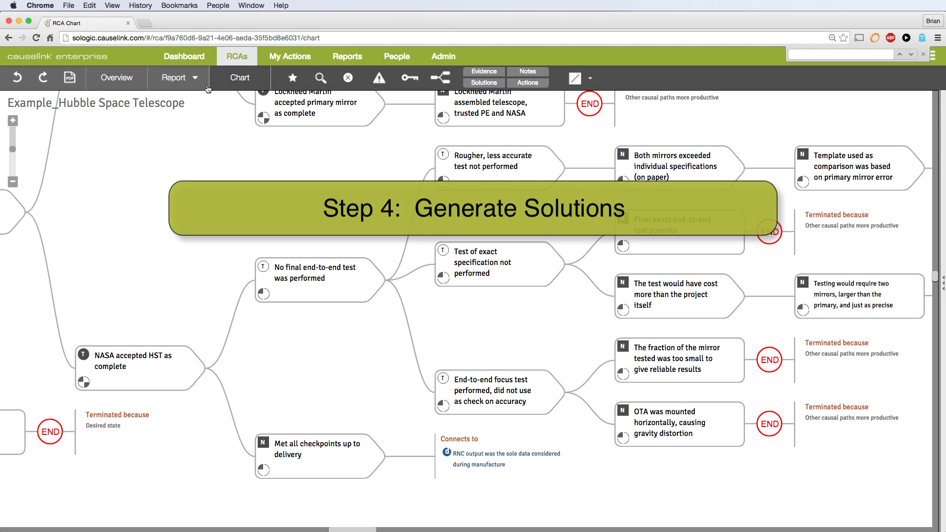
Step: Open the Hubble report's Solutions section and review the solutions on mitigating risk and maintaining good communication
left_click(206, 86)
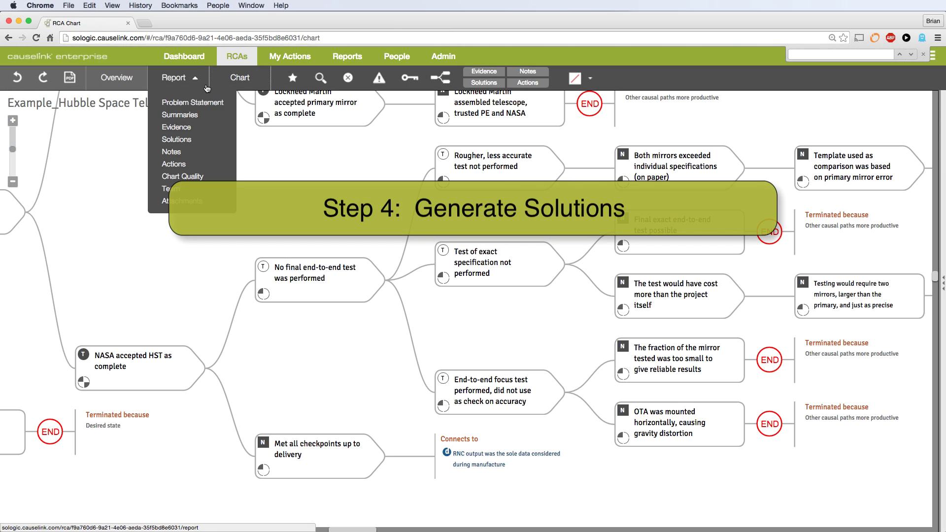
left_click(192, 140)
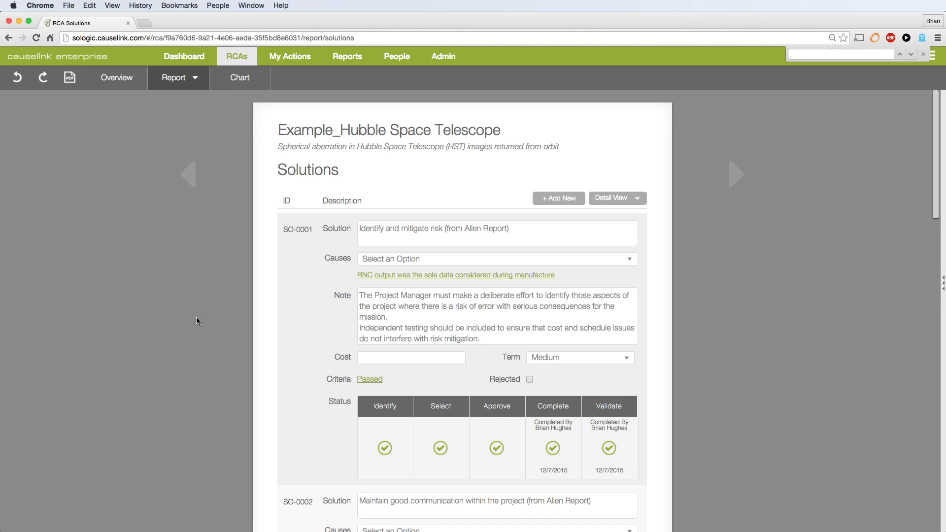
scroll(196, 318, "down", 3)
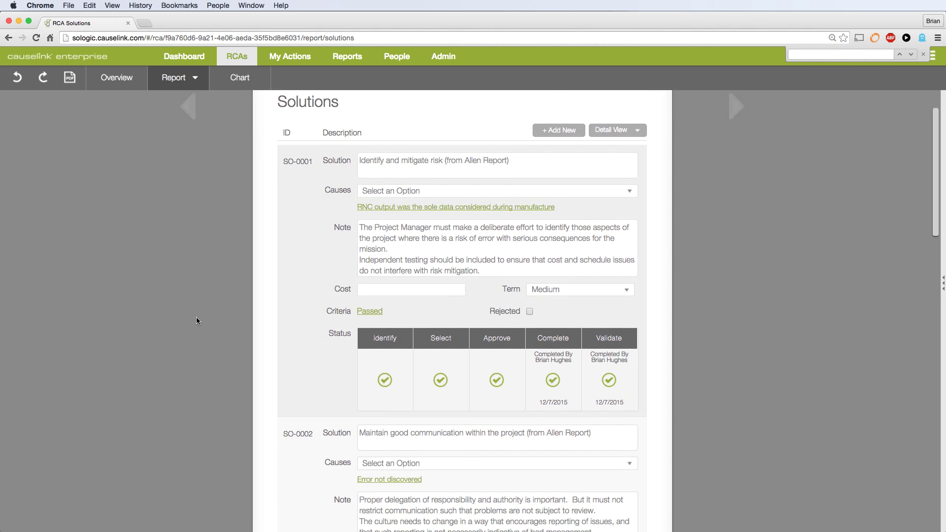
scroll(196, 317, "down", 2)
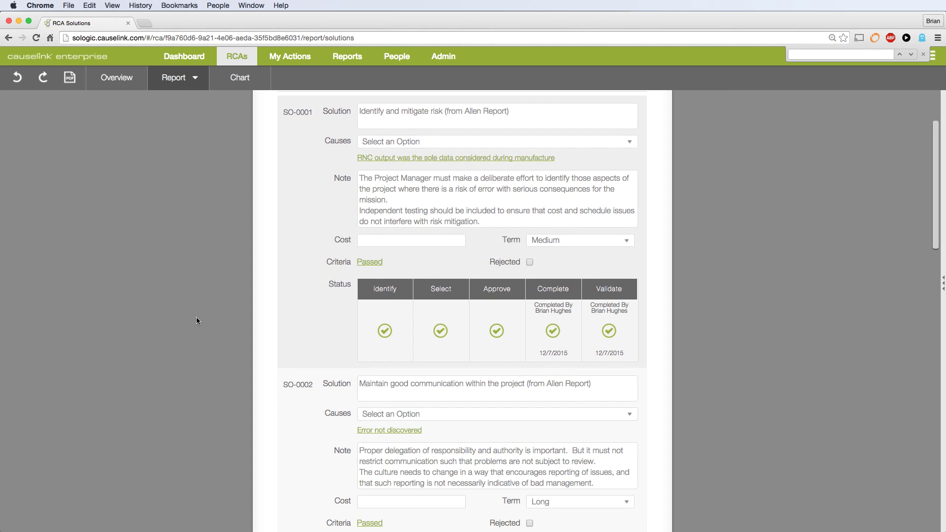
scroll(196, 320, "down", 3)
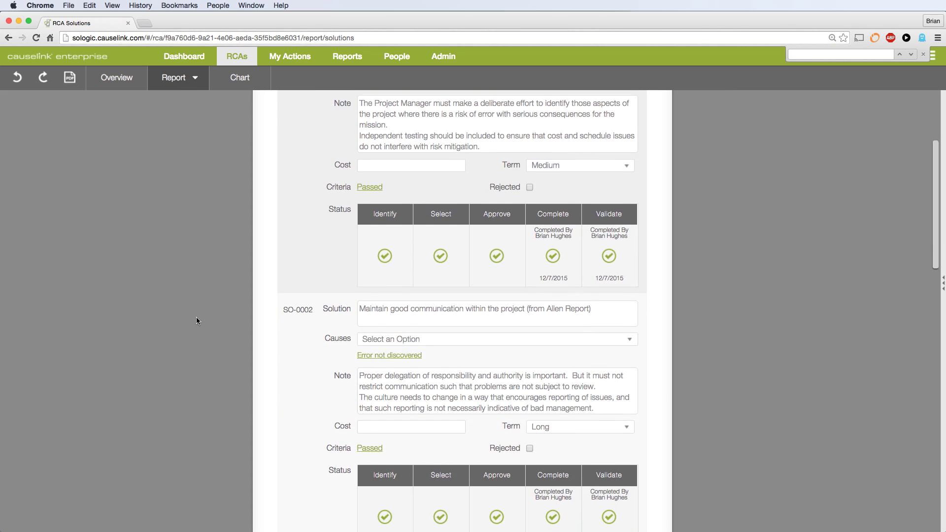
scroll(196, 317, "down", 2)
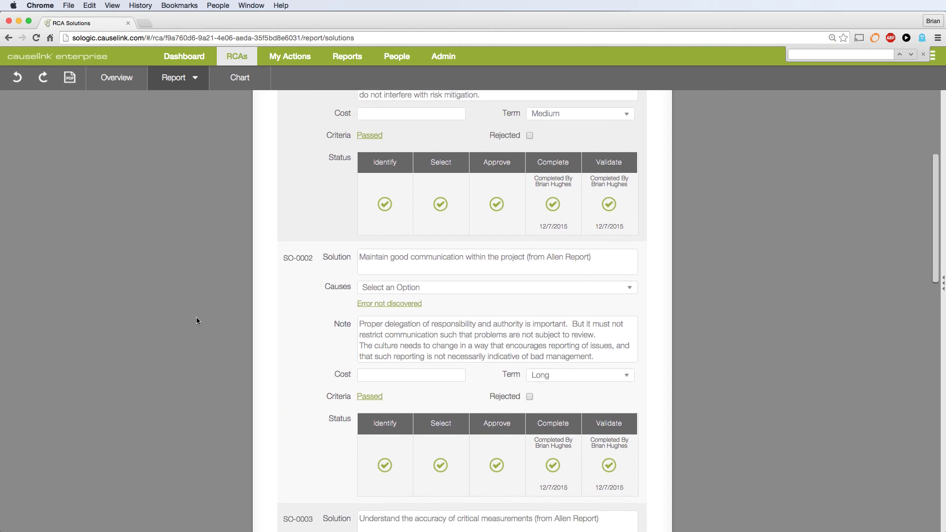
scroll(197, 320, "down", 2)
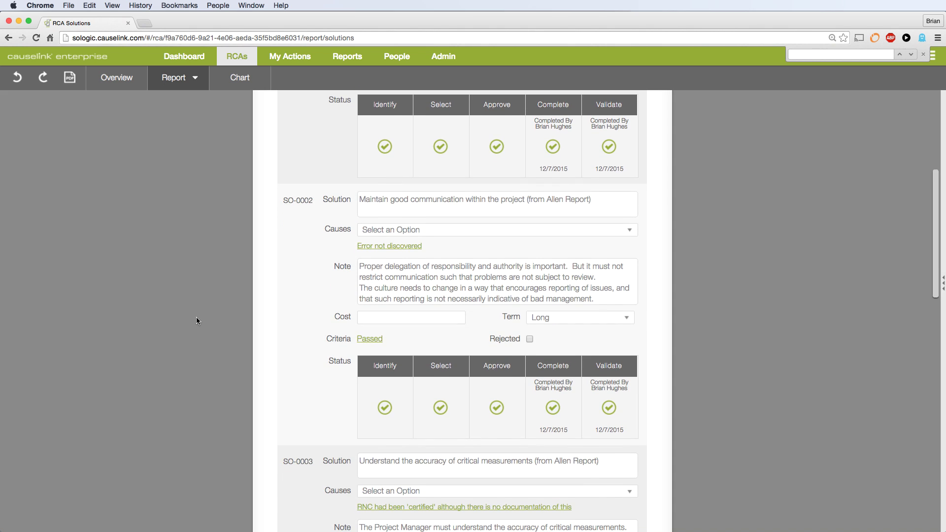
Step: Review the solutions on the accuracy of critical measurements and clear assignment of responsibility
scroll(196, 320, "down", 2)
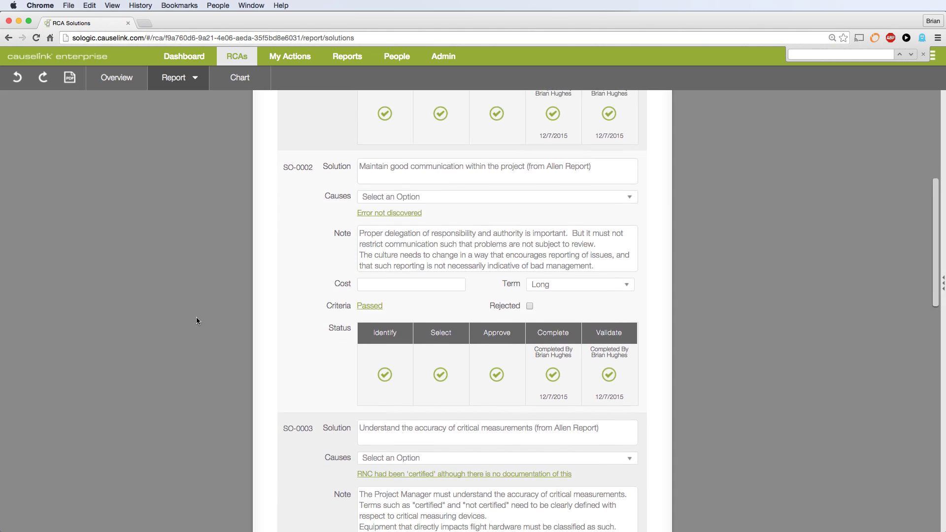
scroll(196, 317, "down", 3)
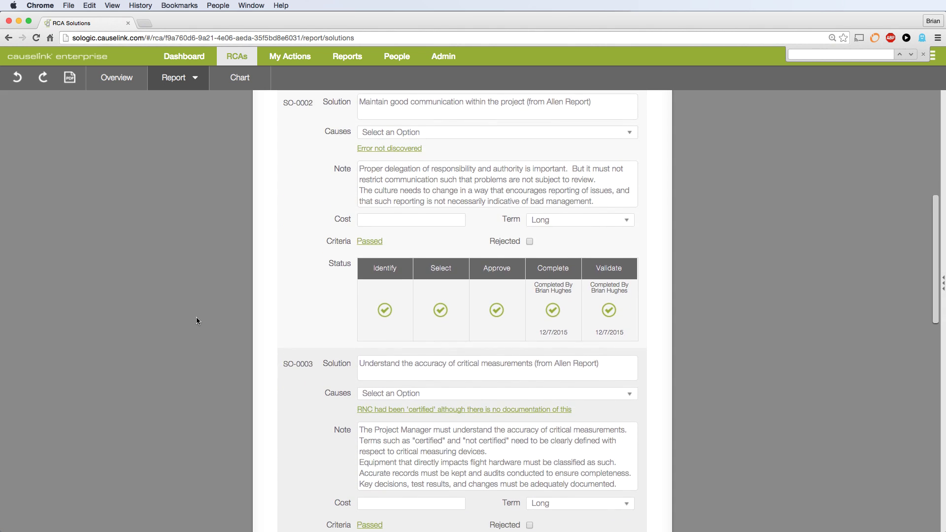
scroll(196, 321, "down", 1)
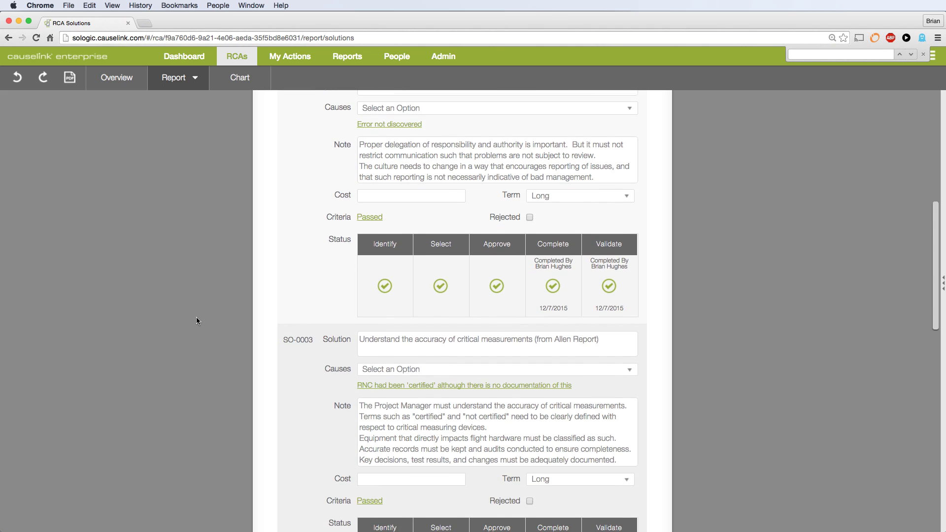
scroll(196, 320, "down", 2)
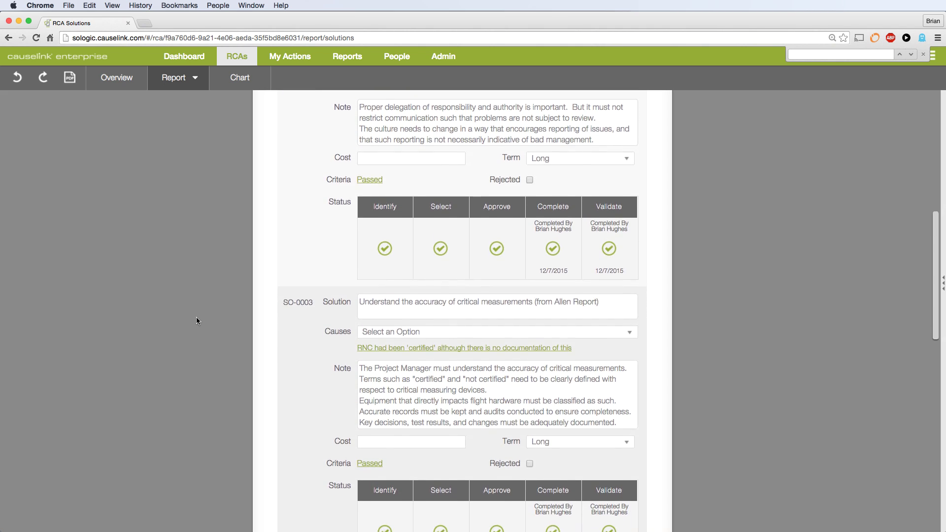
scroll(196, 320, "down", 2)
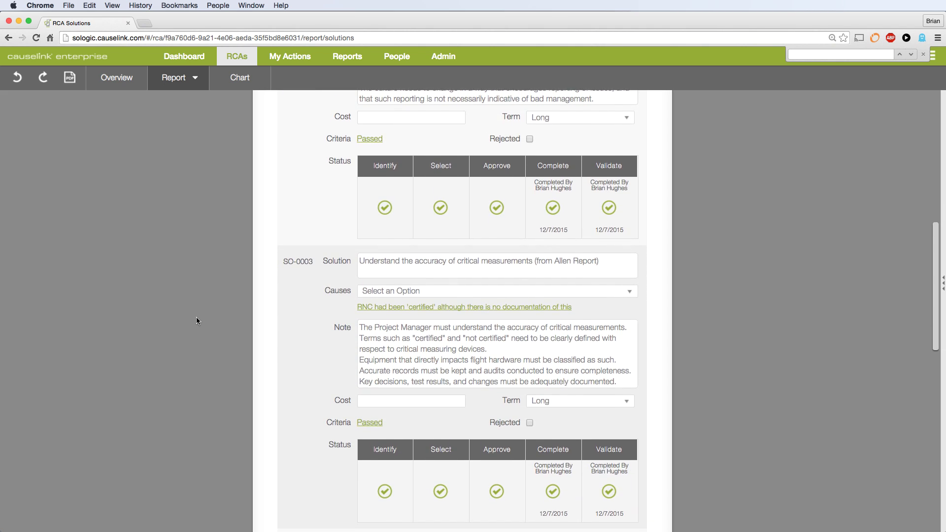
scroll(196, 321, "down", 3)
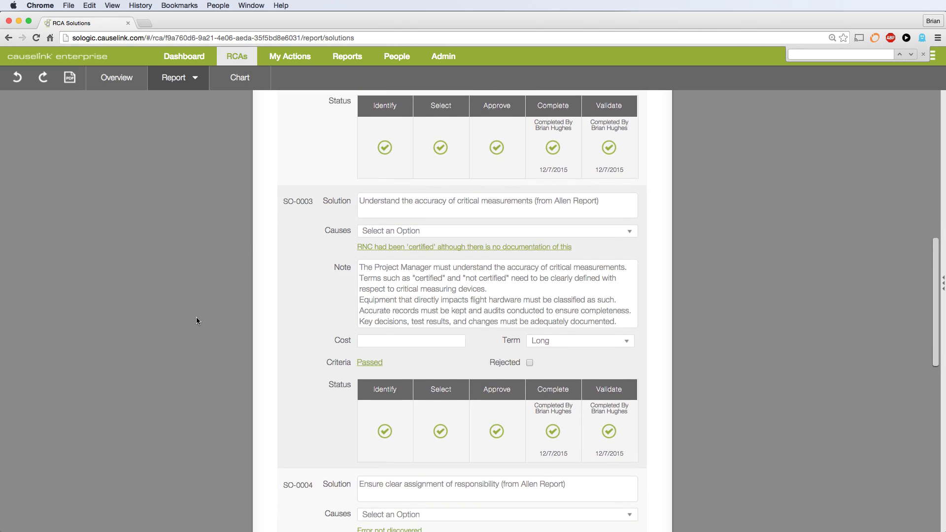
scroll(197, 321, "down", 2)
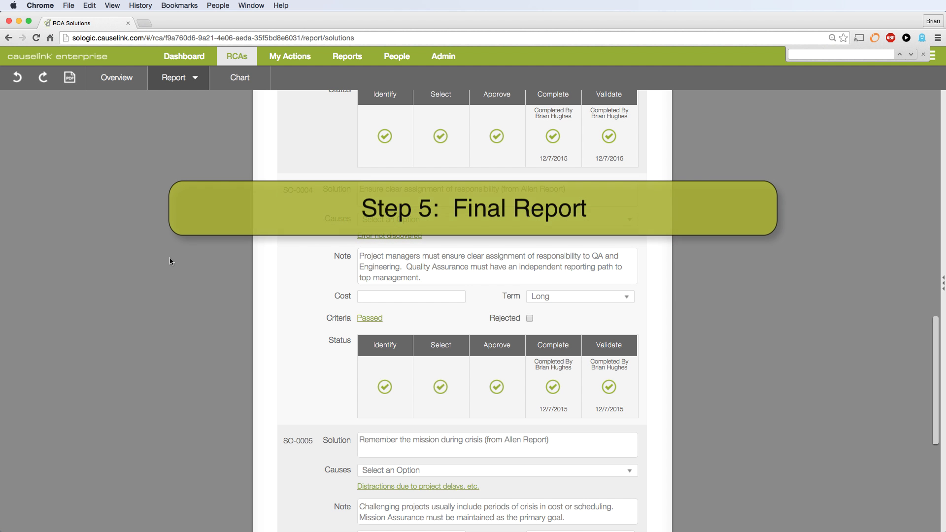
Step: Open the report's Summaries section and review the Executive Summary and the Cause and Effect Summary
left_click(191, 81)
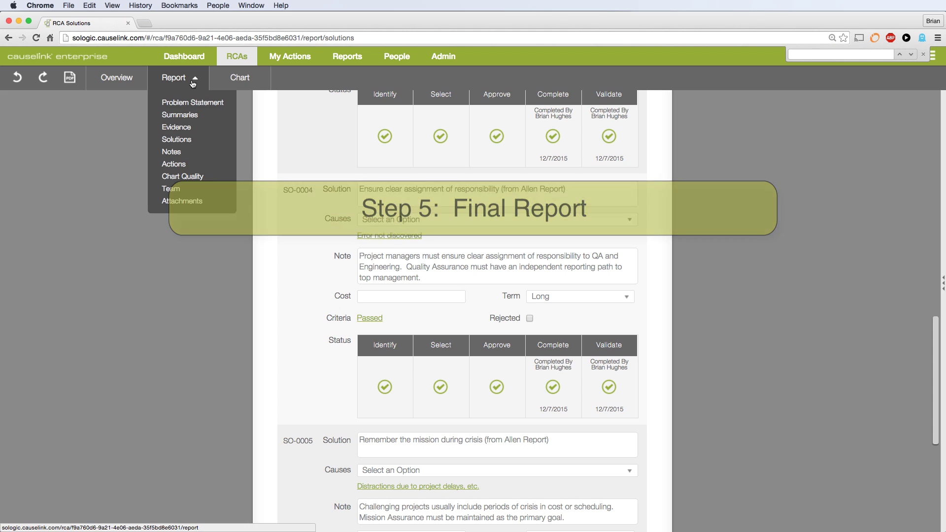
left_click(190, 120)
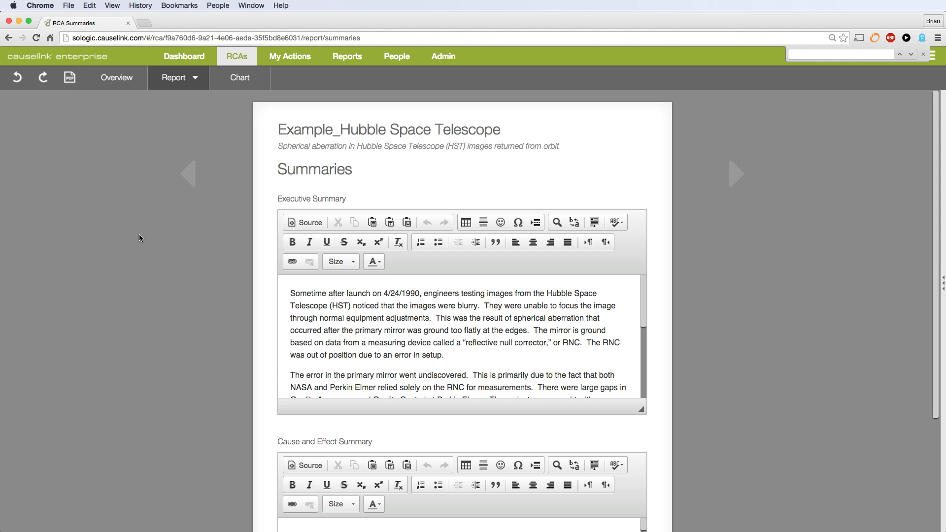
scroll(138, 235, "down", 5)
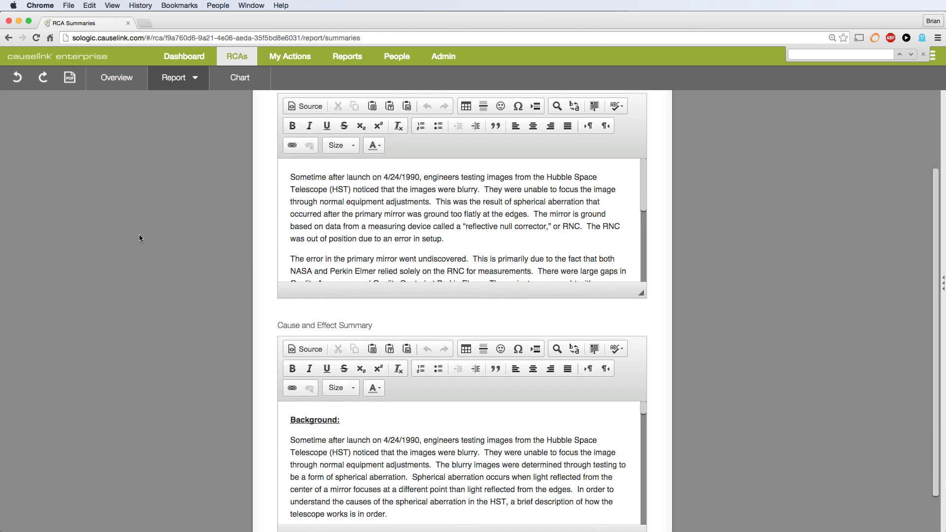
scroll(139, 235, "down", 2)
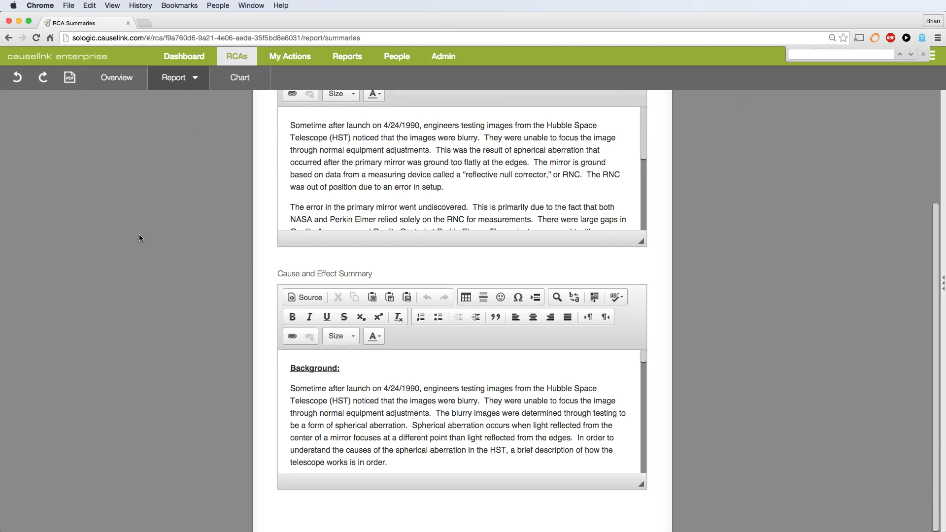
Step: Create a PDF of the report and chart with the preset Letter-size and one-page landscape chart options
left_click(74, 84)
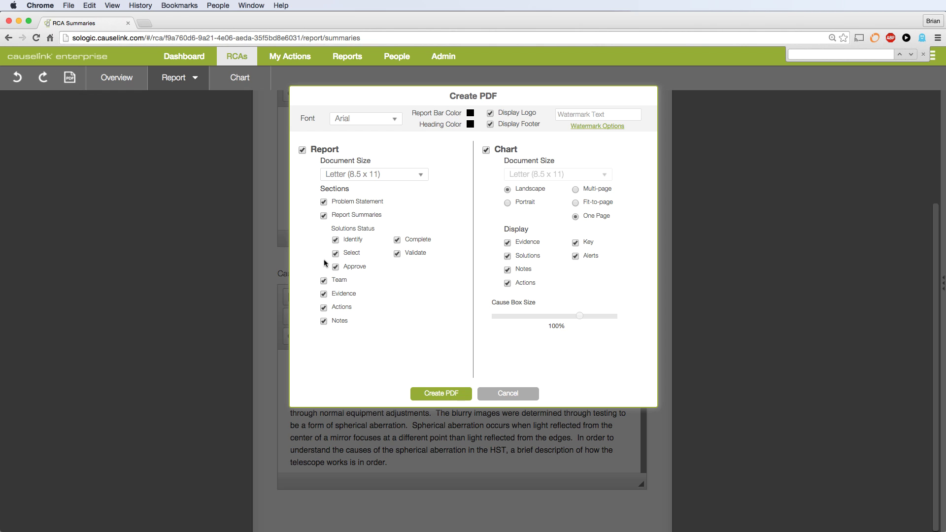
left_click(449, 393)
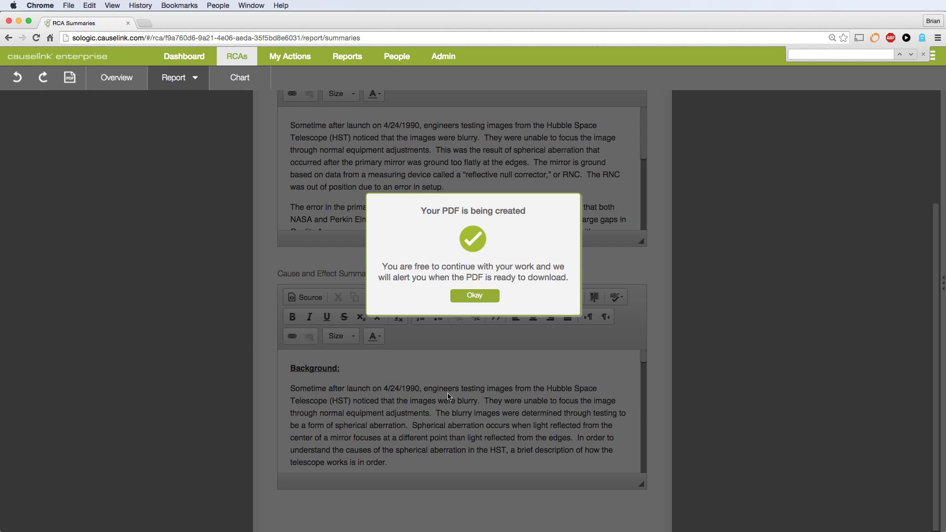